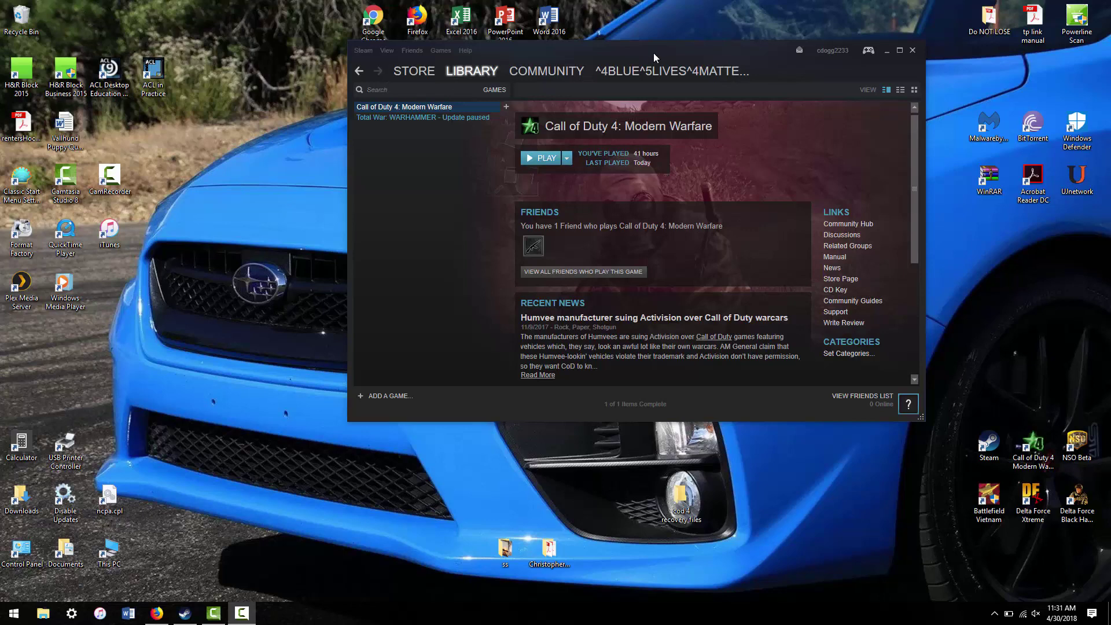
pyautogui.moveTo(662, 51); pyautogui.dragTo(556, 123)
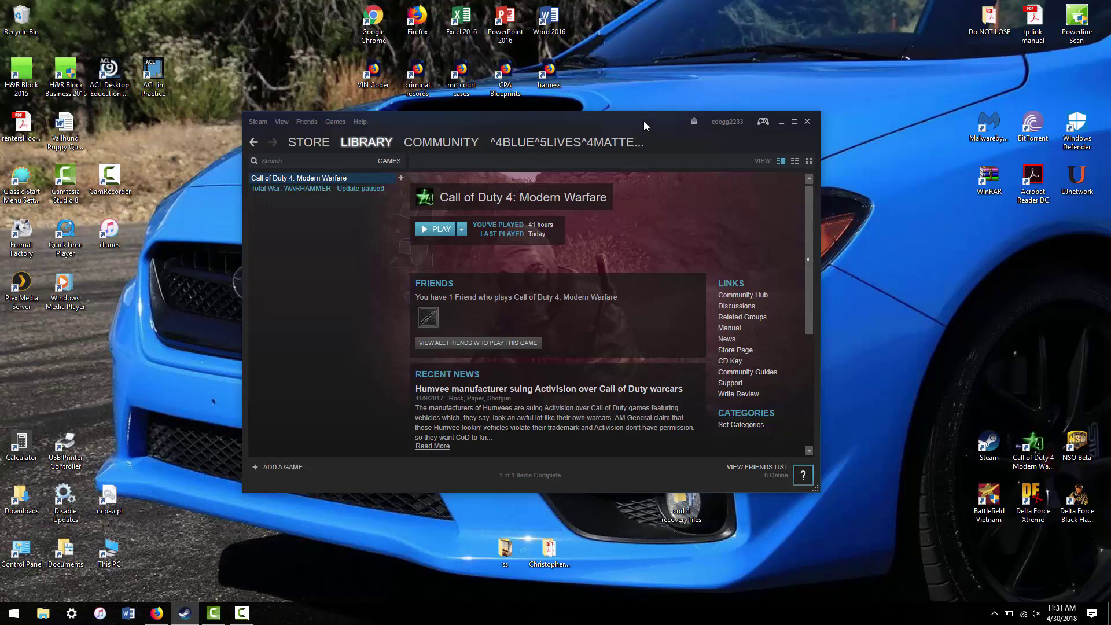
pyautogui.moveTo(643, 120); pyautogui.dragTo(725, 69)
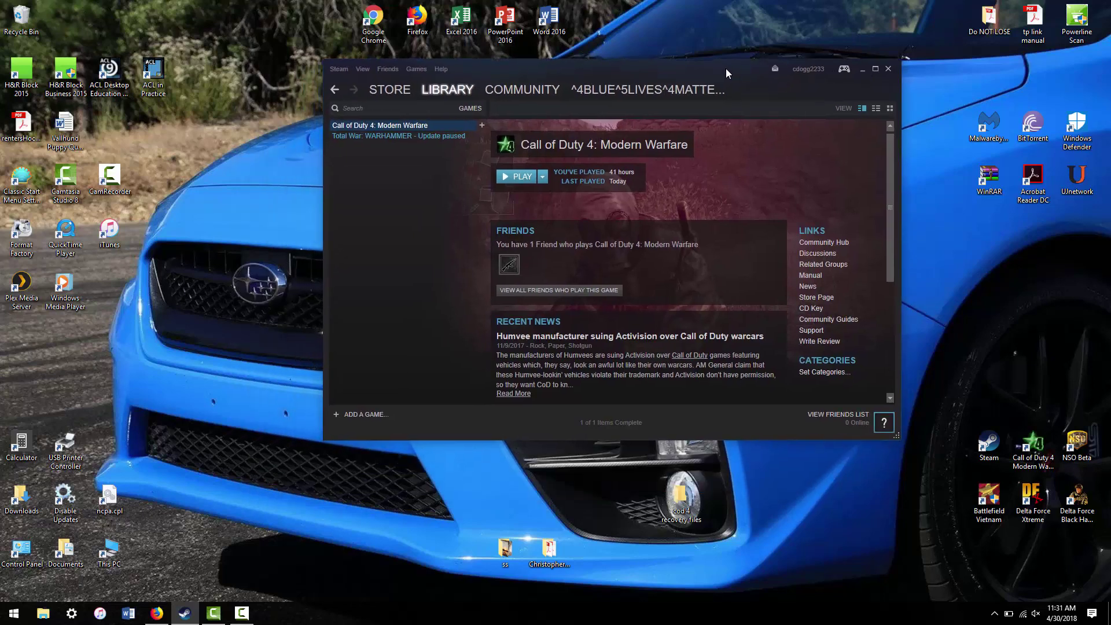
pyautogui.rightClick(432, 128)
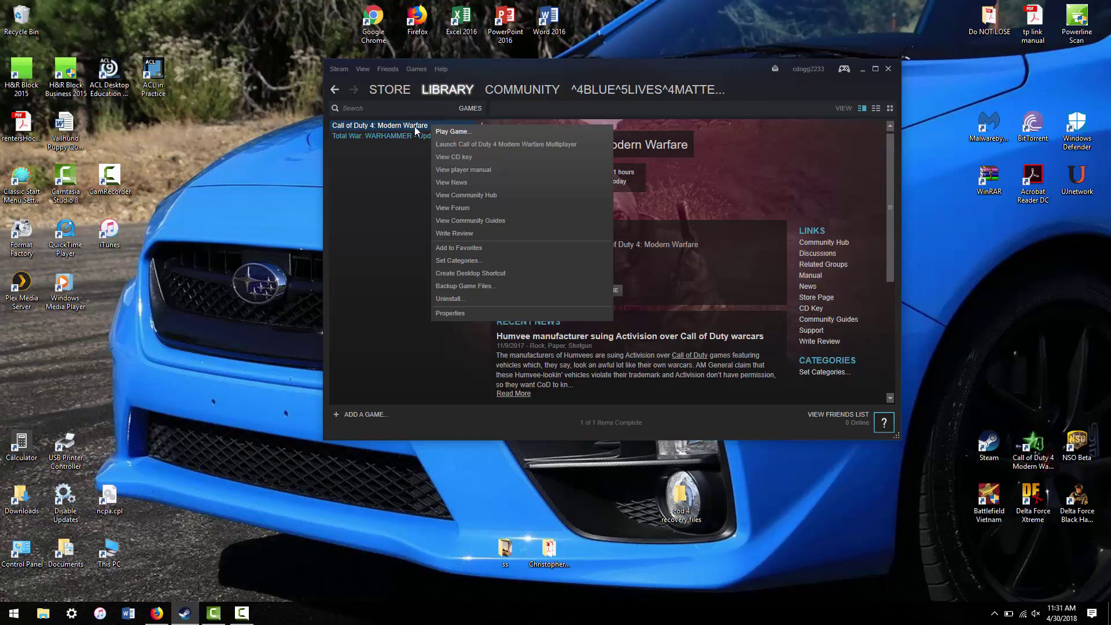
pyautogui.click(408, 131)
# Launch Call of Duty 4 Modern Warfare Multiplayer from the Steam library, decline the optimal settings, and dismiss the PunkBuster error.
pyautogui.click(508, 177)
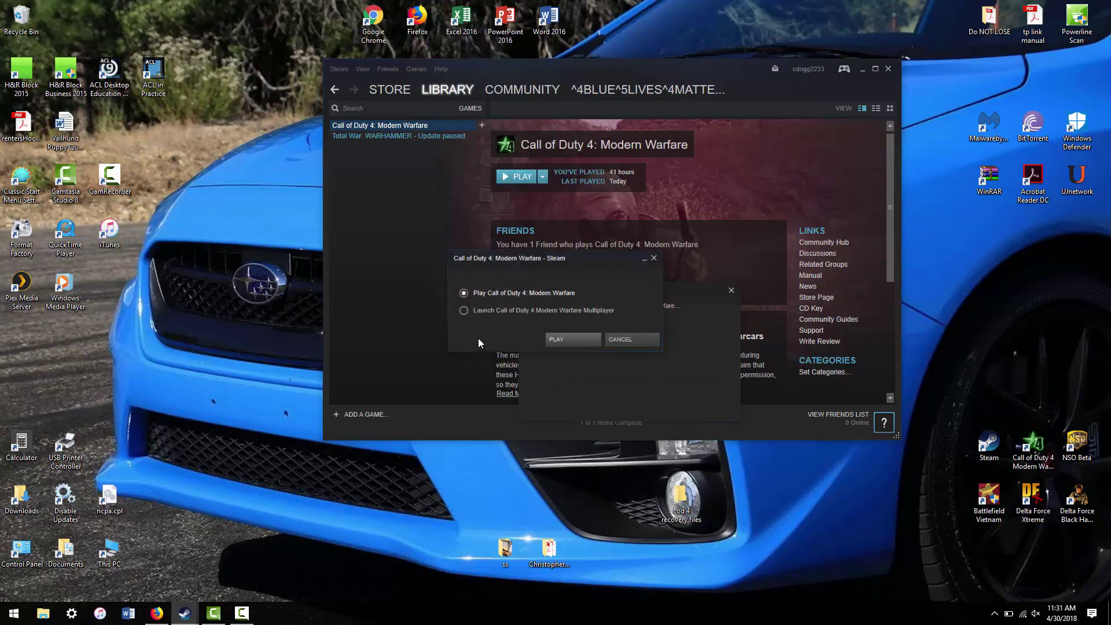
pyautogui.click(465, 311)
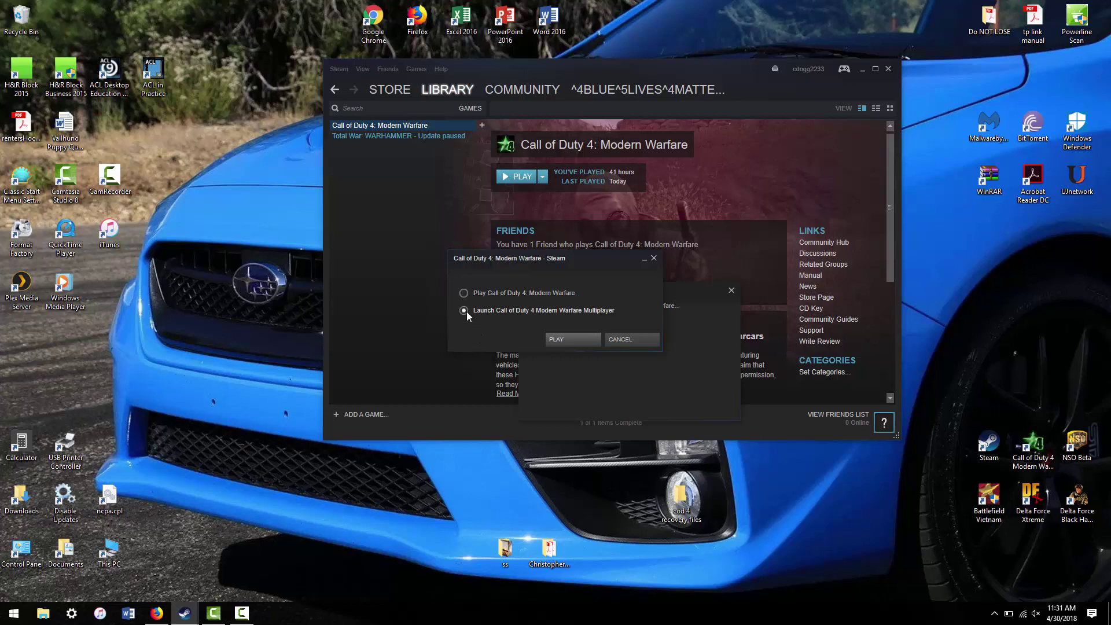
pyautogui.click(568, 338)
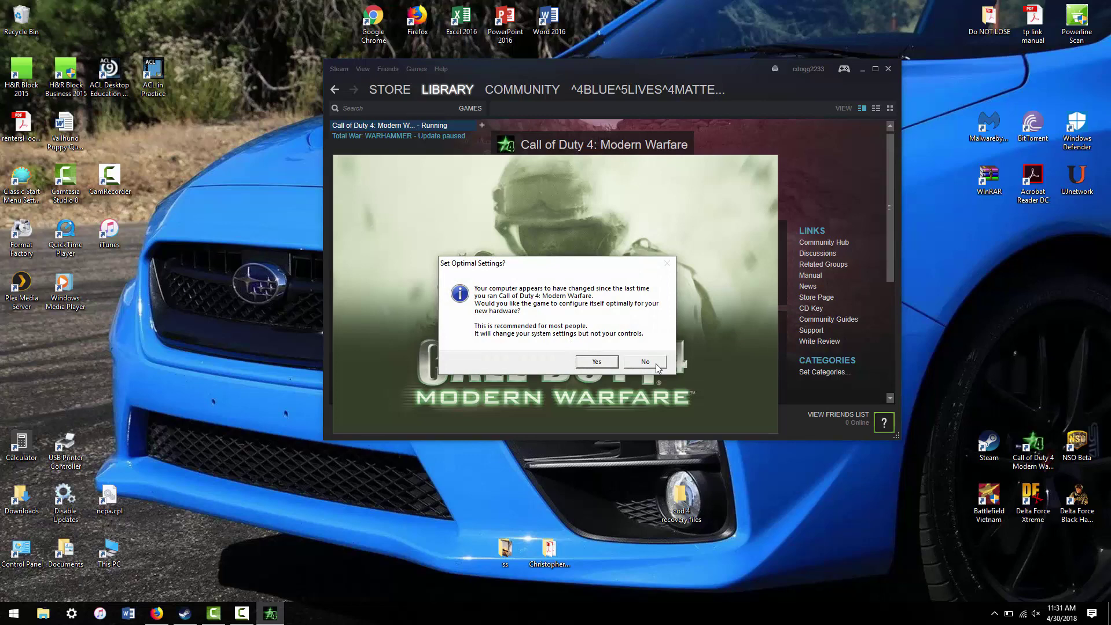
pyautogui.click(656, 363)
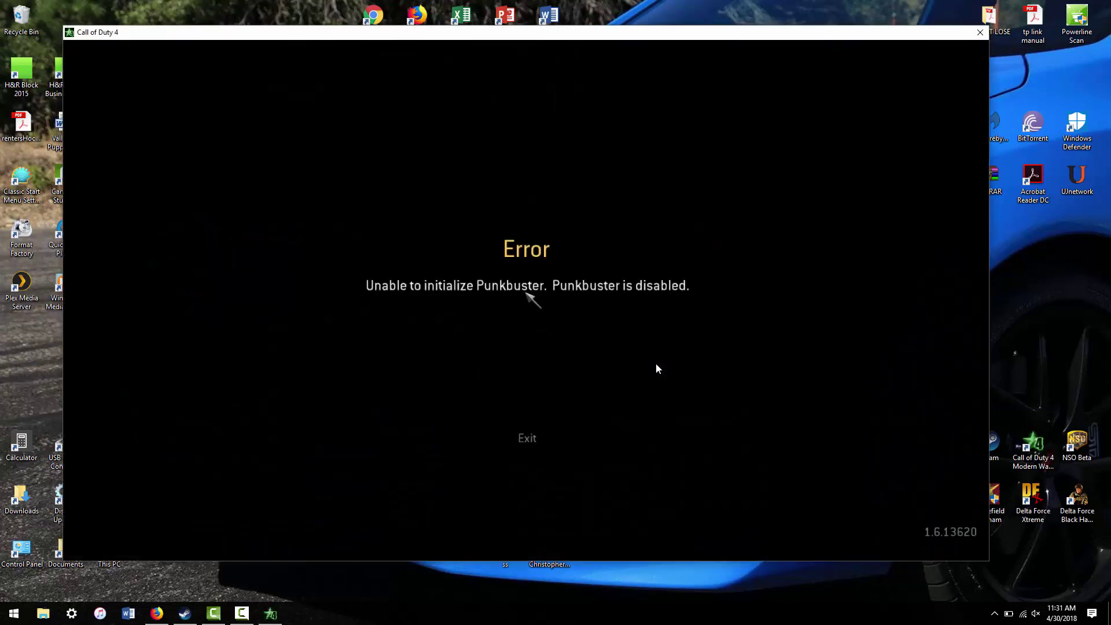
pyautogui.click(527, 439)
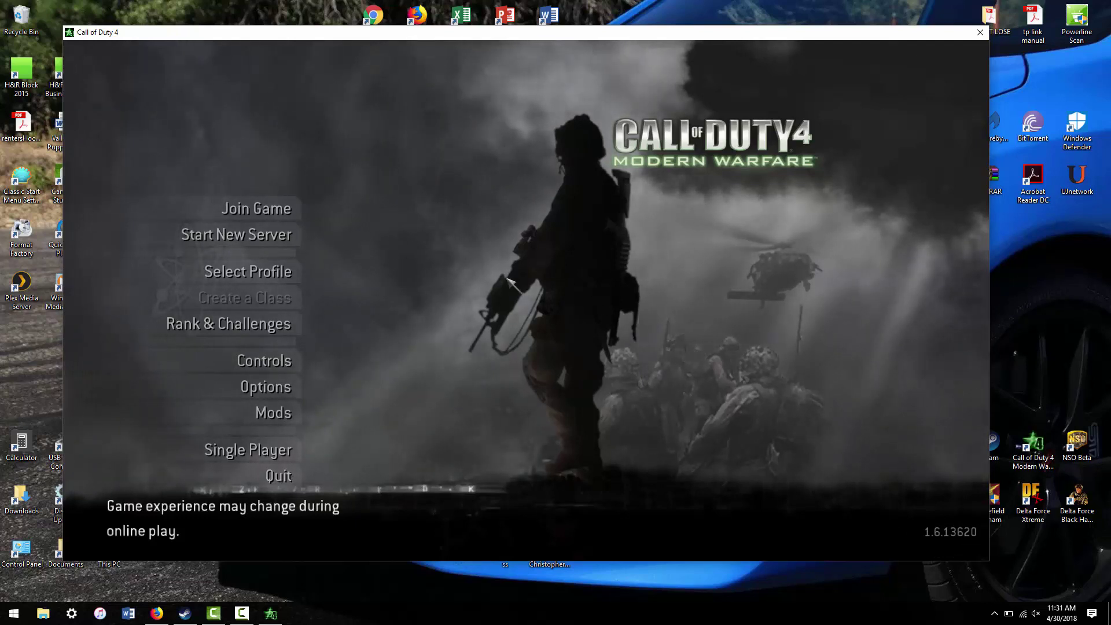
# Check the internet server list with a quick refresh, and quit the game.
pyautogui.click(264, 208)
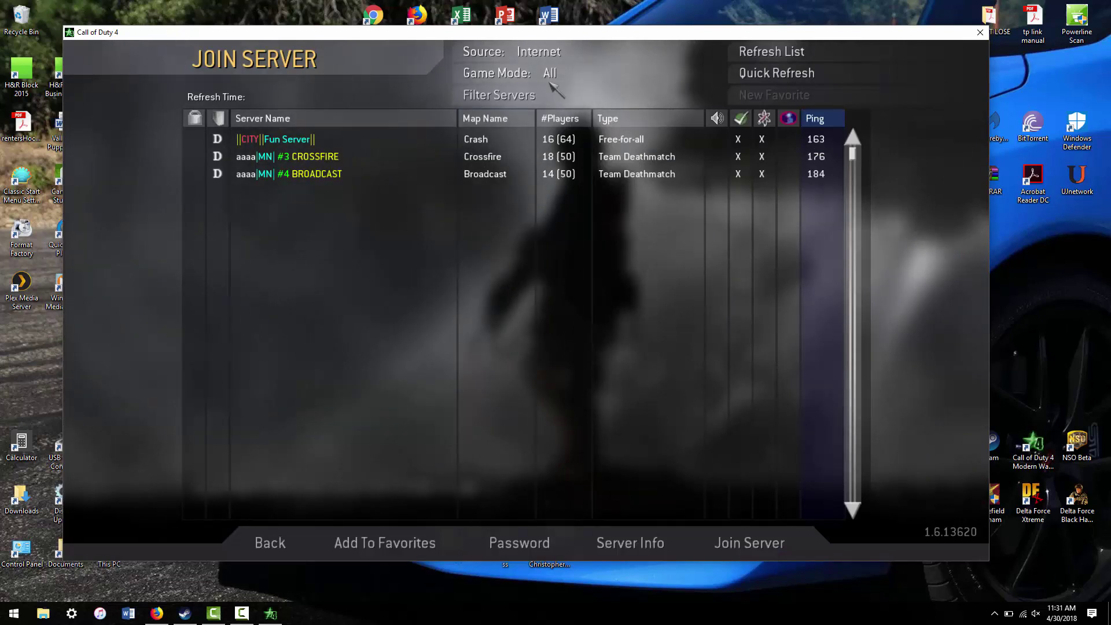
pyautogui.click(762, 74)
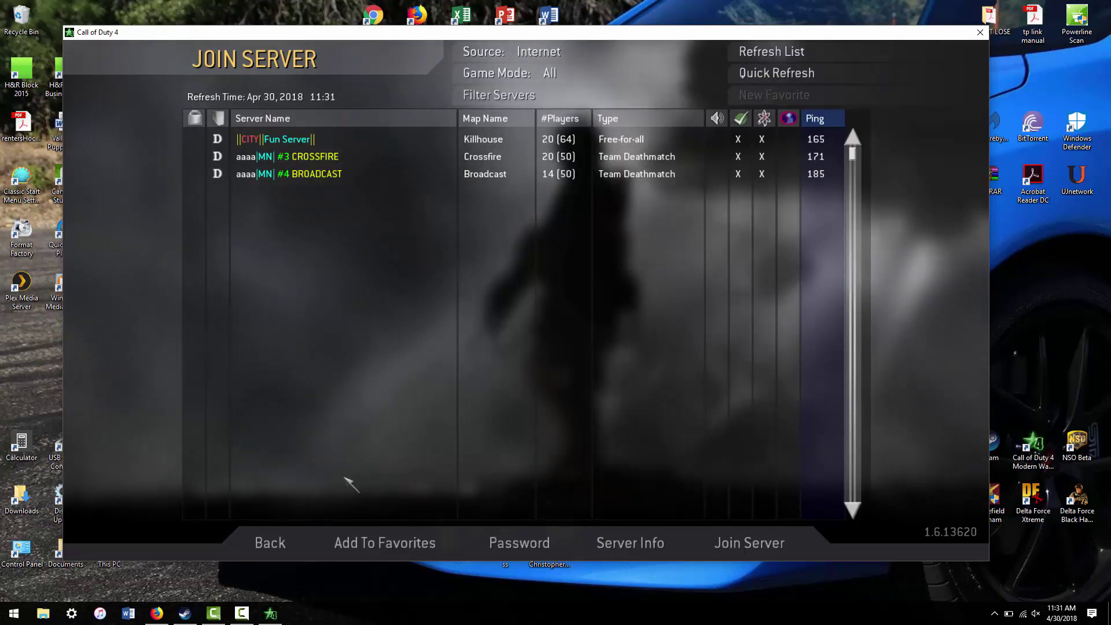
pyautogui.click(279, 535)
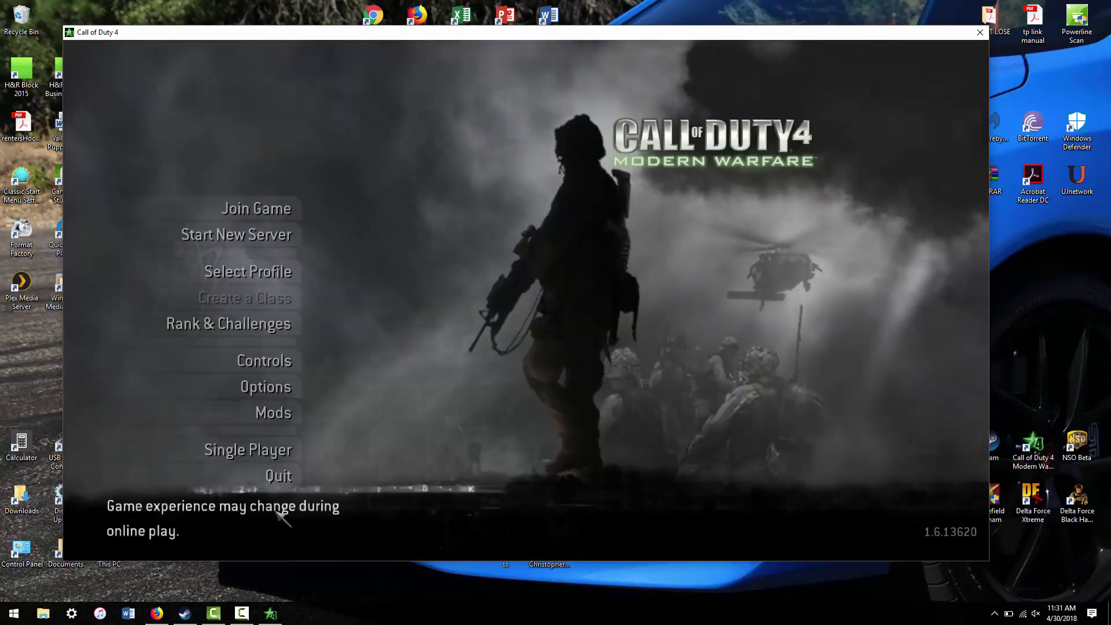
pyautogui.click(278, 477)
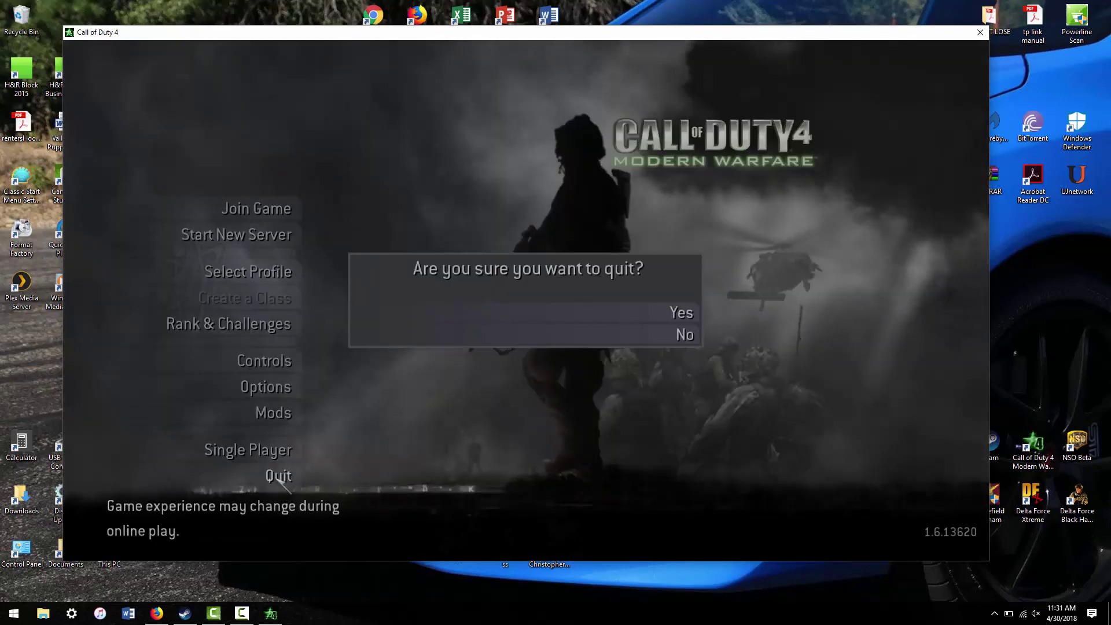
pyautogui.click(611, 316)
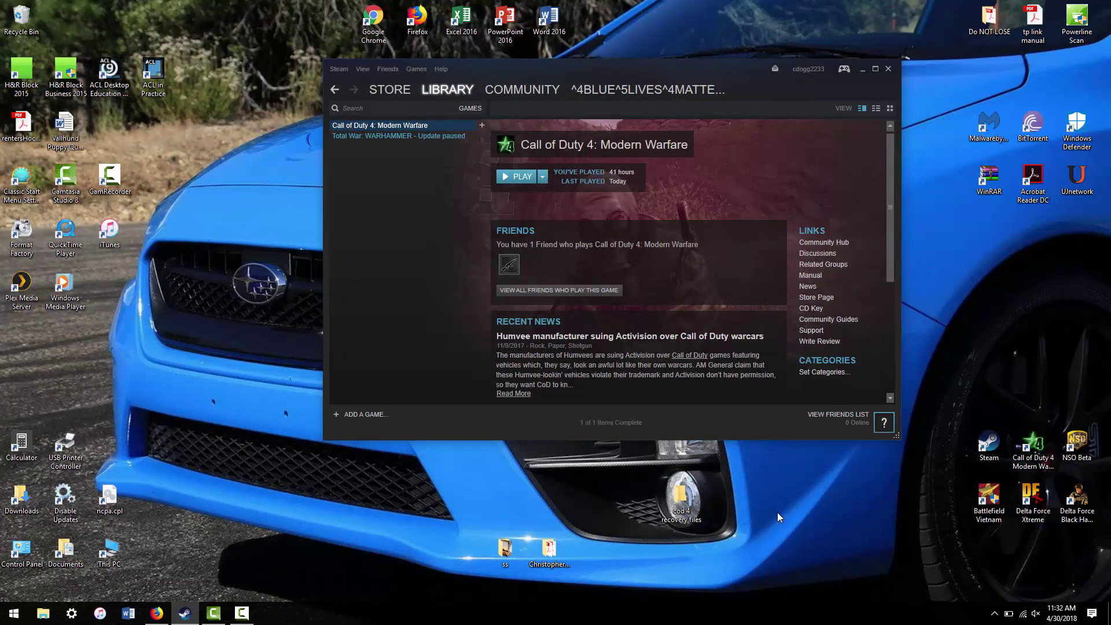
# Close the Steam window and exit the Steam client still running in the background.
pyautogui.click(887, 69)
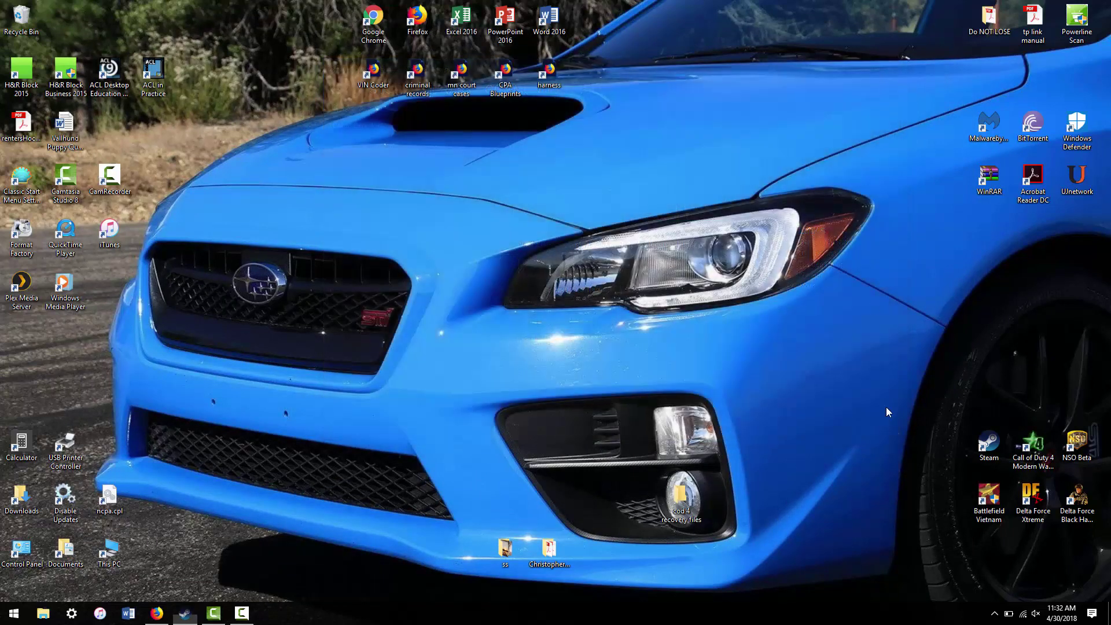
pyautogui.click(993, 615)
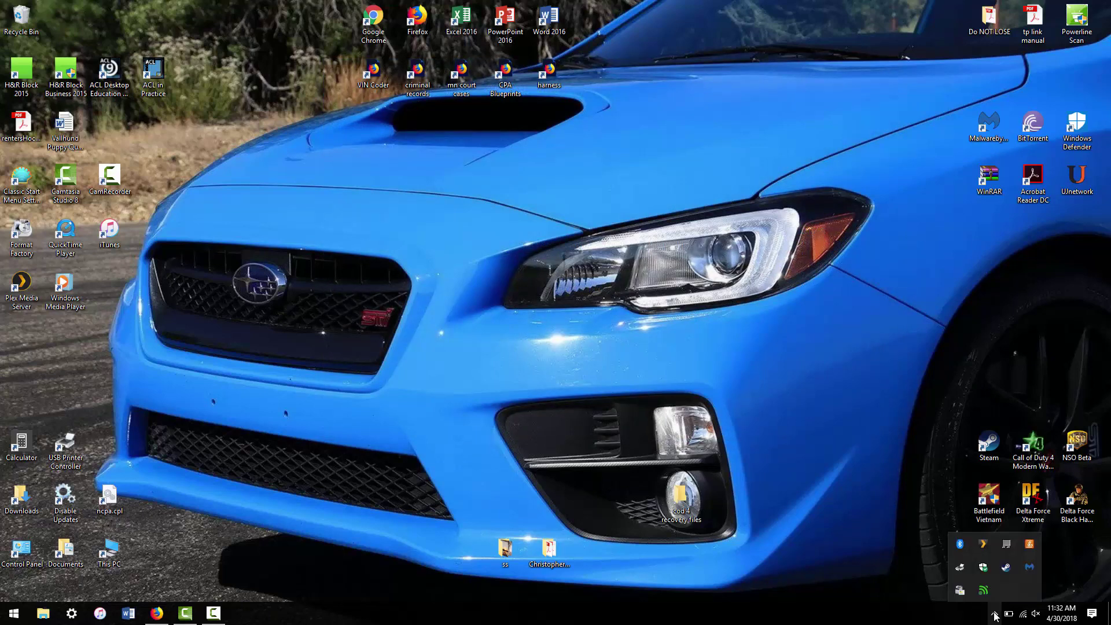
pyautogui.rightClick(1007, 568)
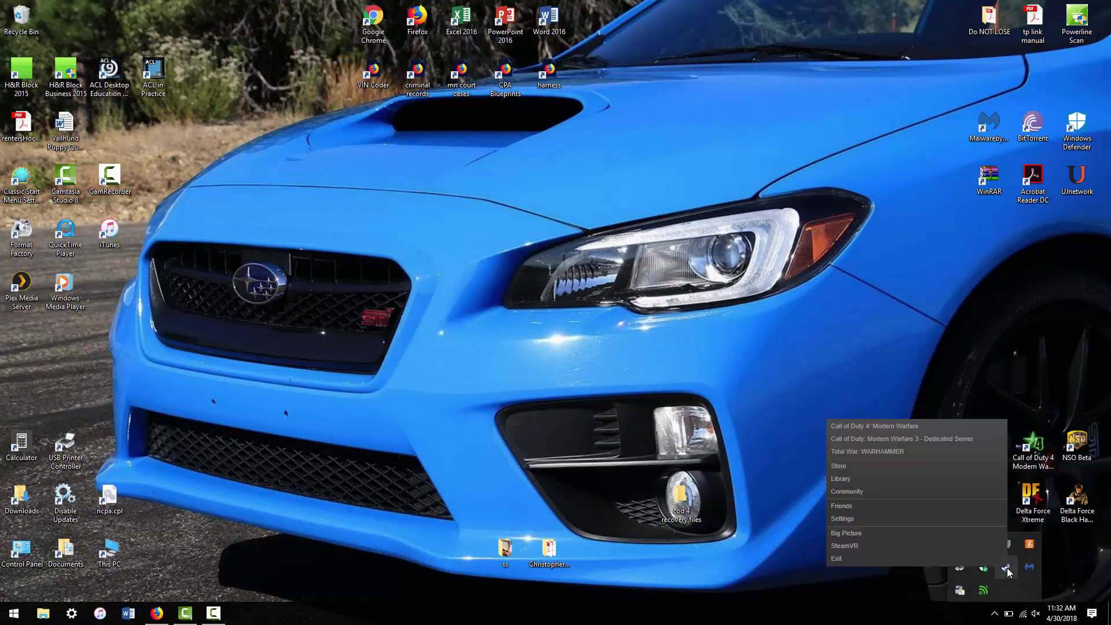
pyautogui.click(844, 560)
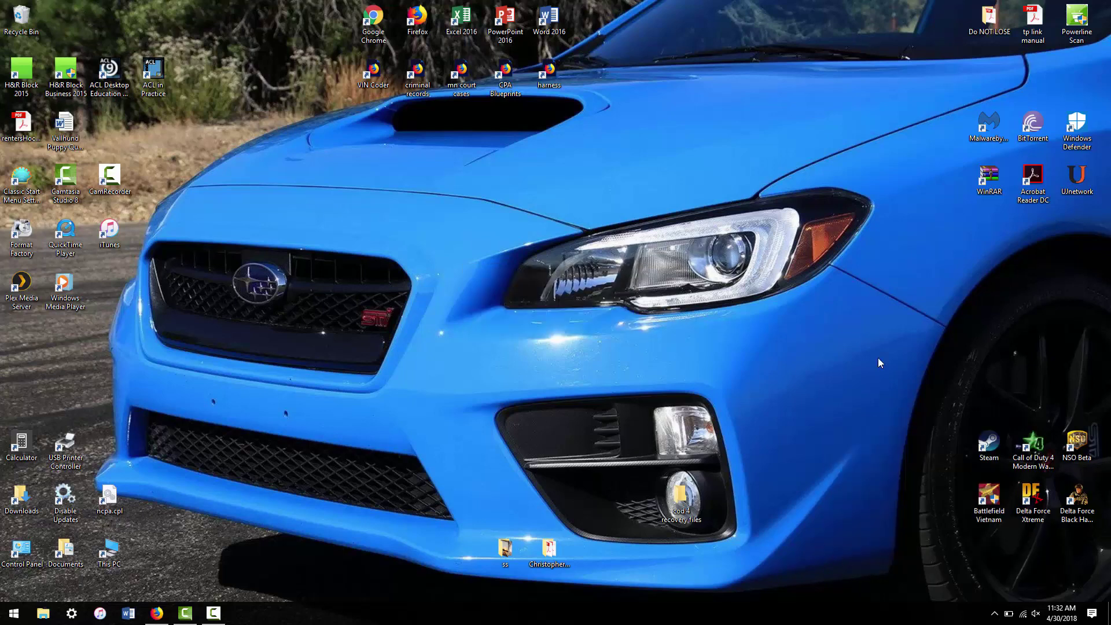
# Delete the Call of Duty 4 Modern Warfare shortcut from the desktop.
pyautogui.rightClick(1034, 442)
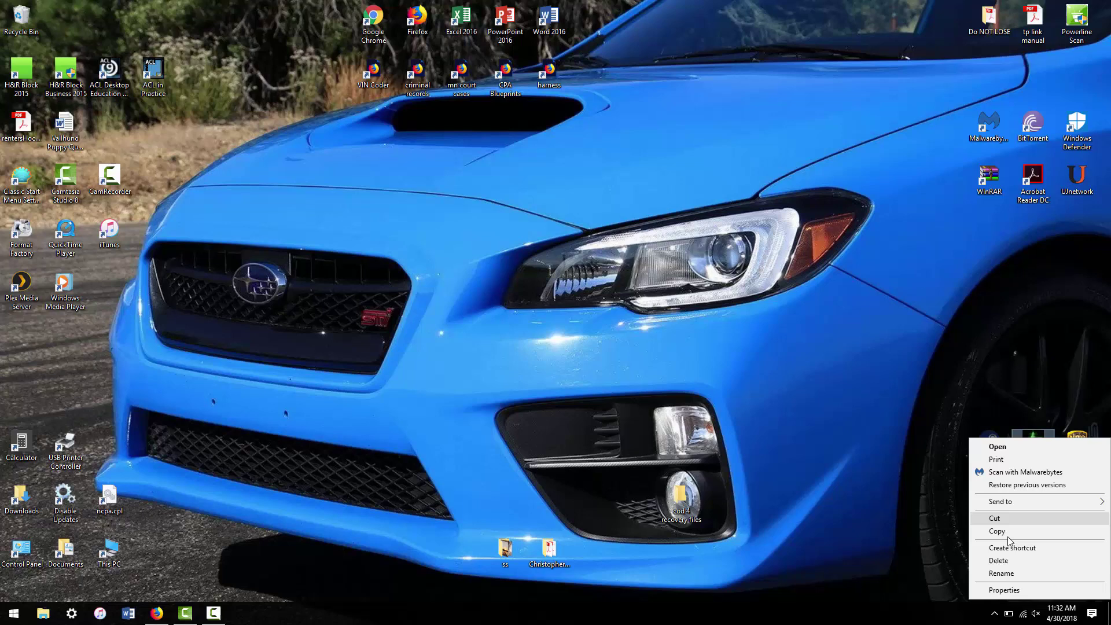
pyautogui.click(1007, 559)
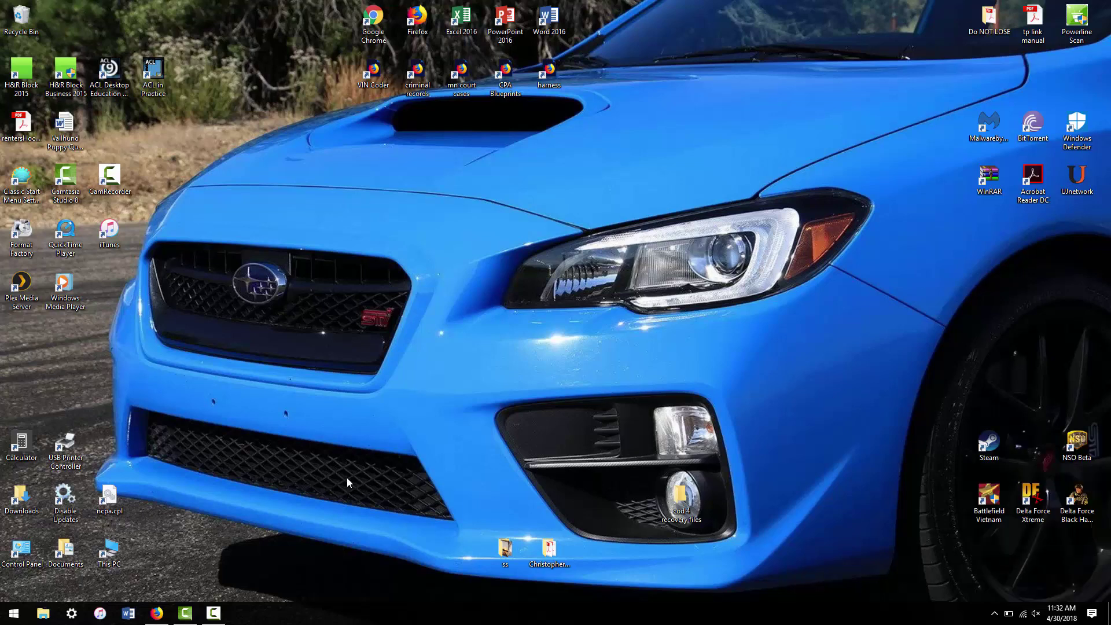
# Open the game's installation folder at C:\Program Files (x86)\Steam\steamapps\common\Call of Duty 4 and look through its files.
pyautogui.doubleClick(109, 553)
pyautogui.doubleClick(192, 248)
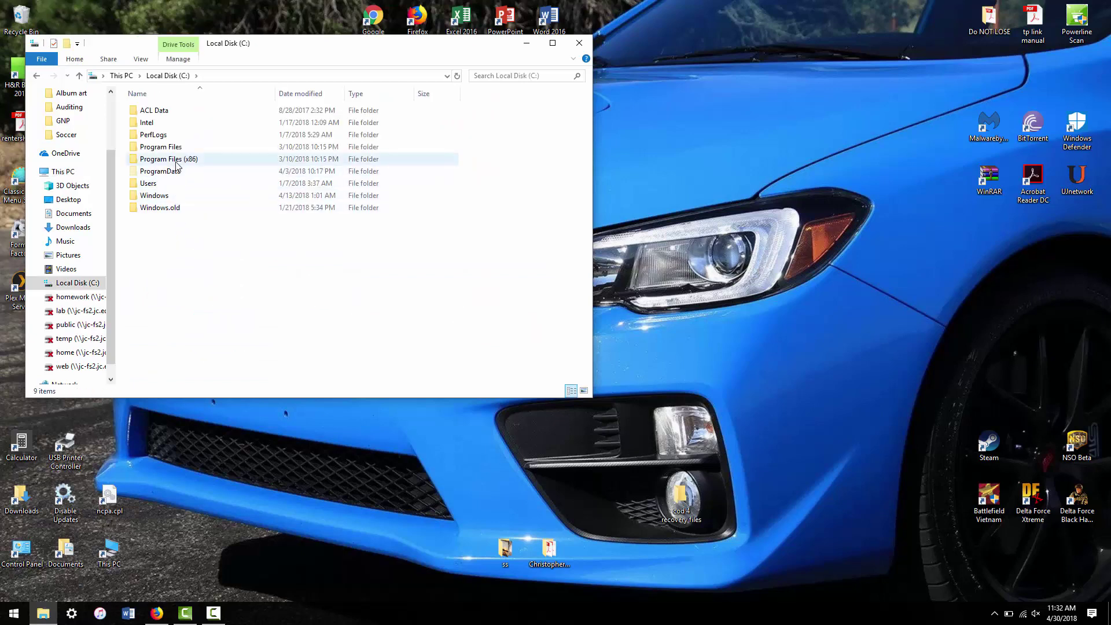
pyautogui.doubleClick(176, 164)
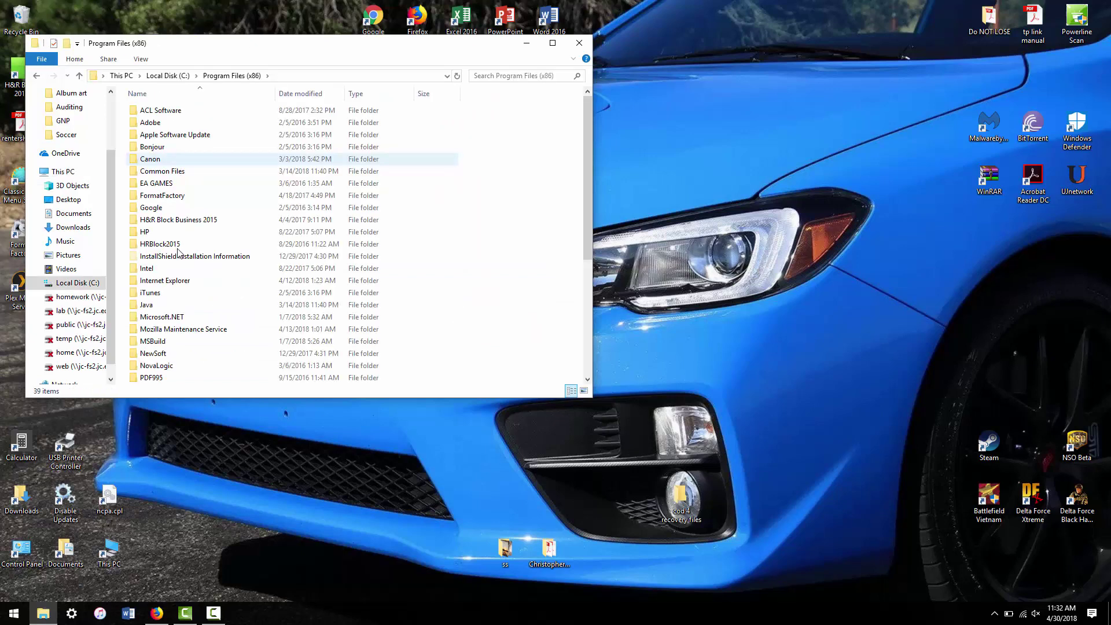
pyautogui.scroll(-2, 194, 342)
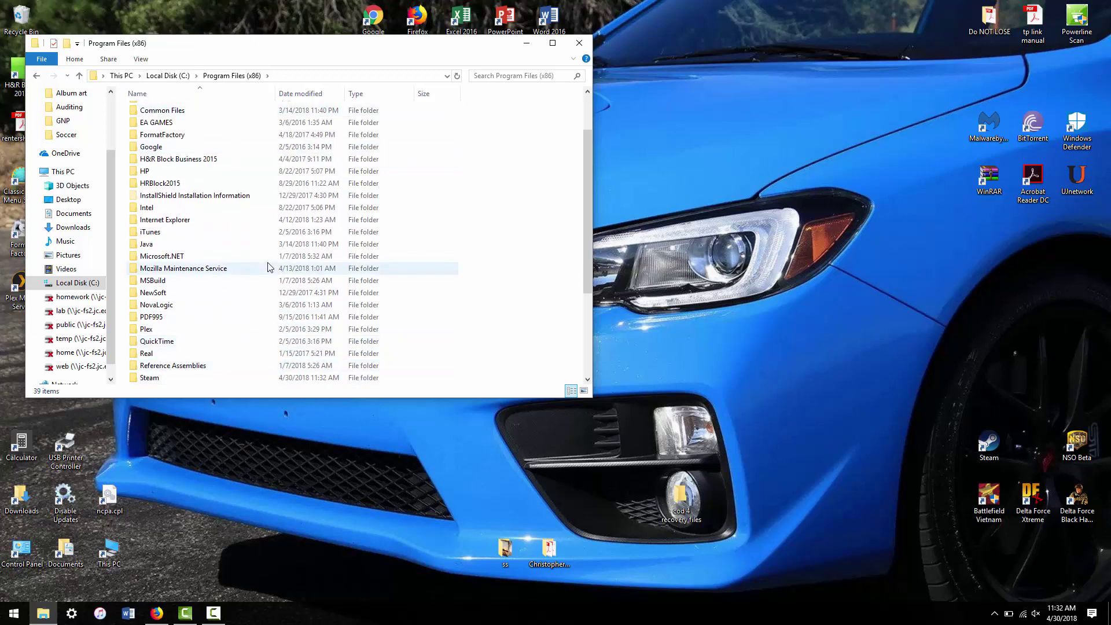
pyautogui.scroll(-2, 267, 268)
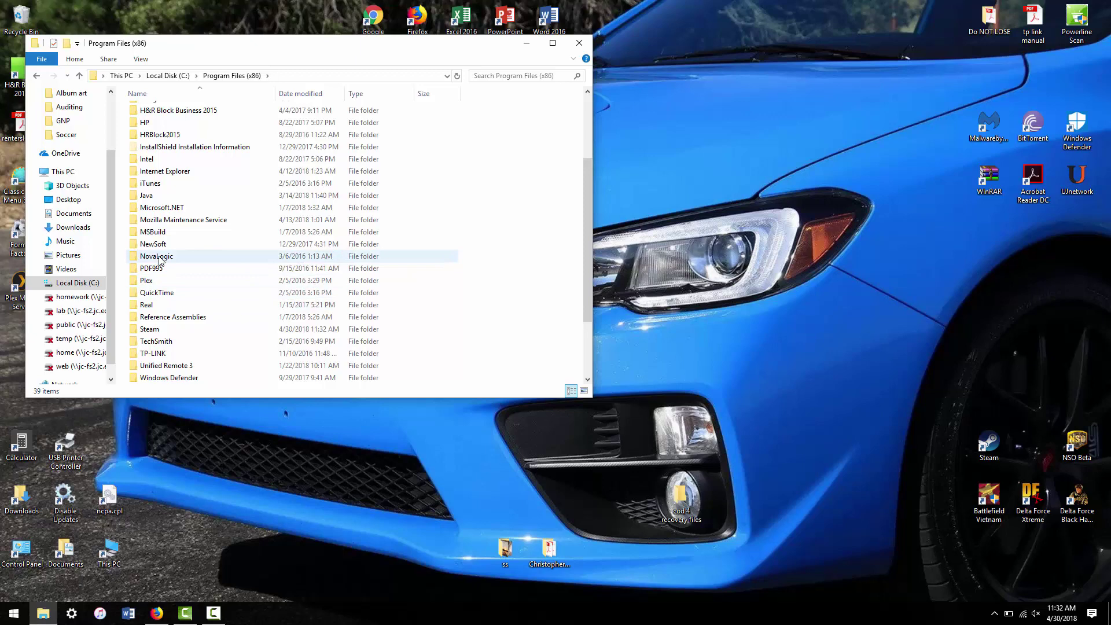
pyautogui.doubleClick(149, 329)
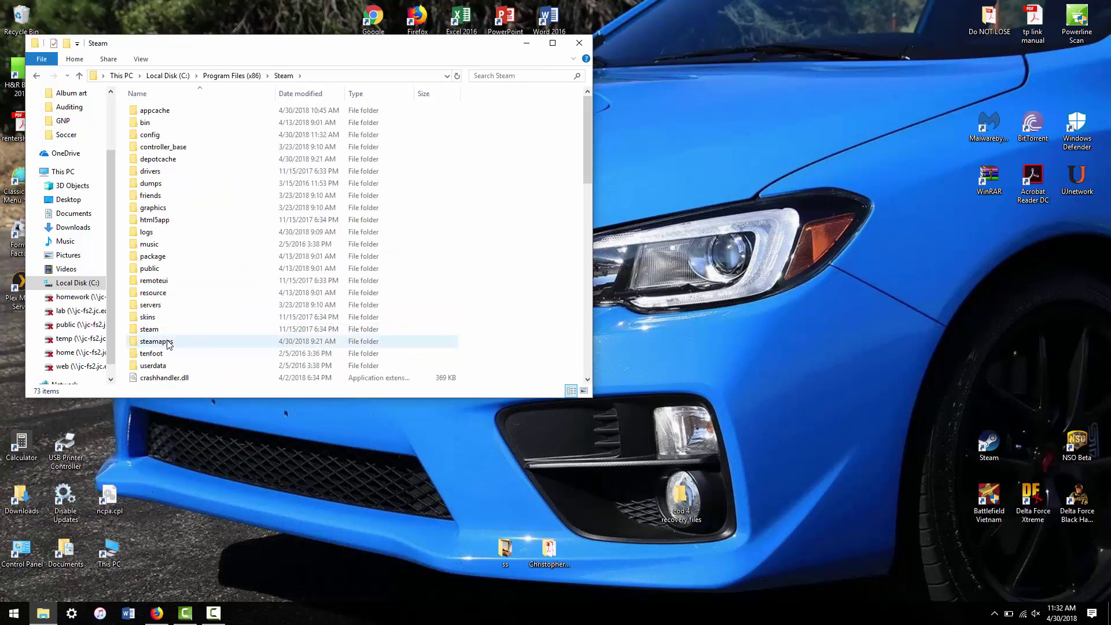
pyautogui.doubleClick(156, 342)
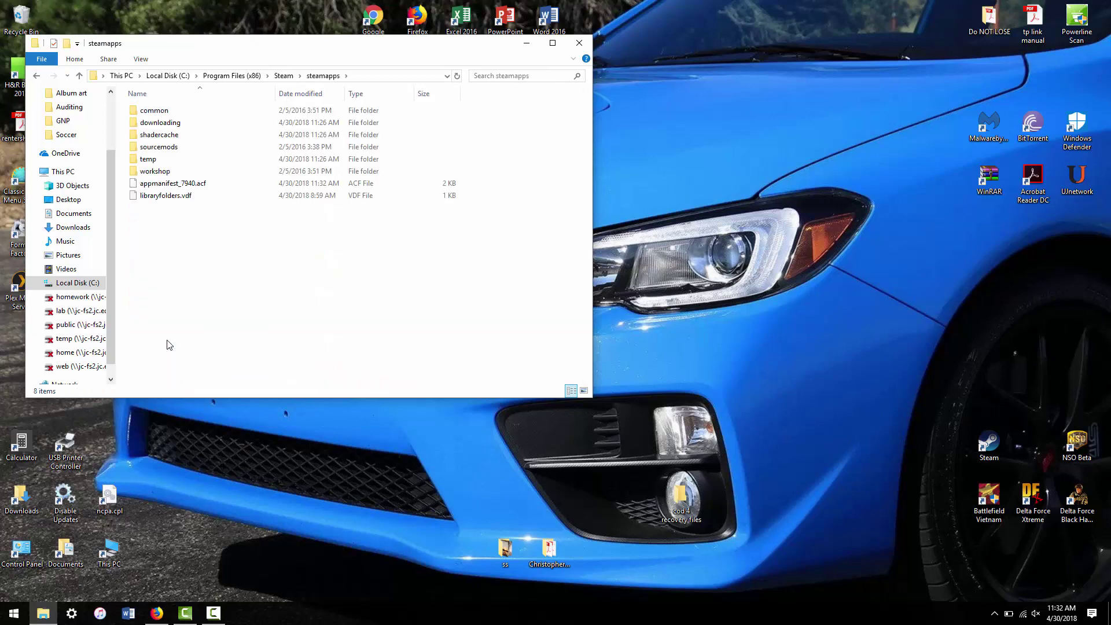
pyautogui.doubleClick(160, 112)
pyautogui.doubleClick(160, 112)
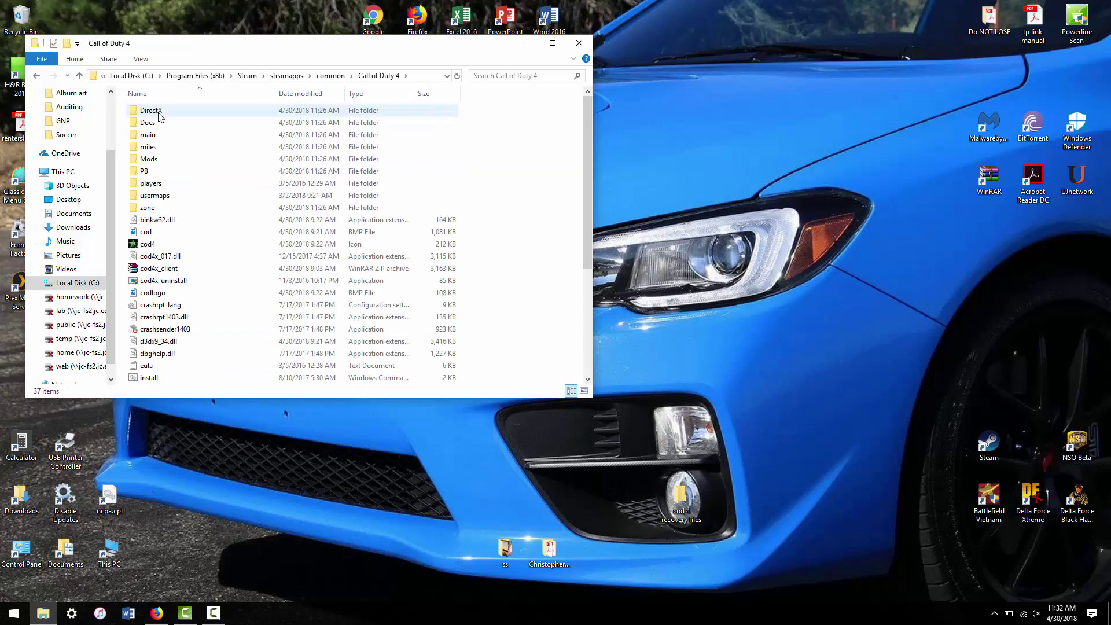
pyautogui.scroll(-5, 376, 312)
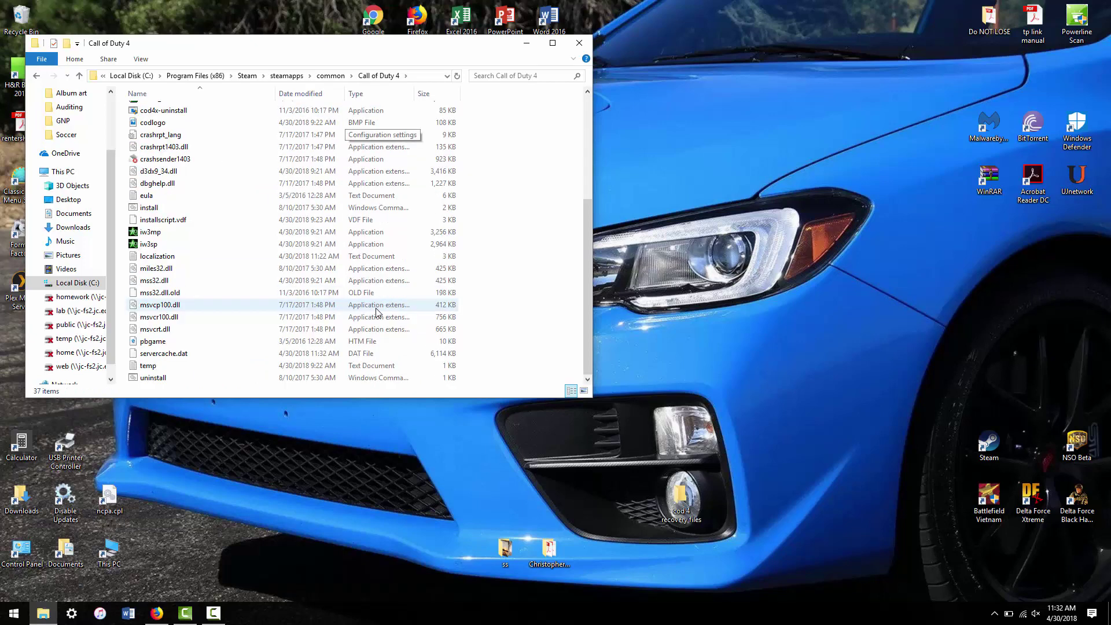
pyautogui.scroll(5, 376, 313)
pyautogui.scroll(-5, 376, 312)
pyautogui.scroll(5, 376, 312)
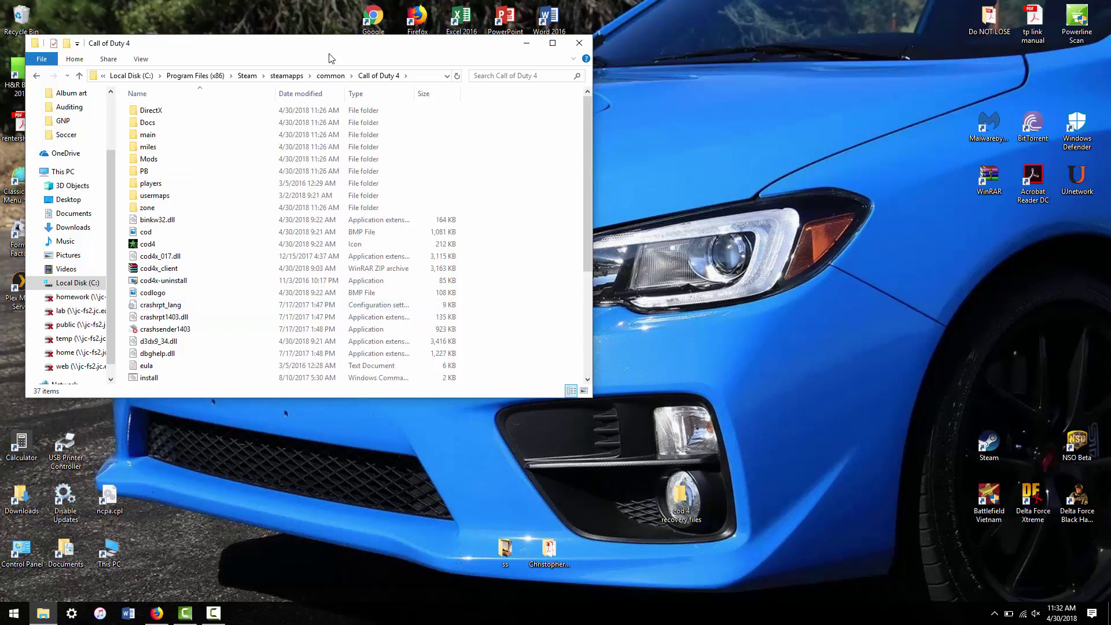
# Open the cod 4 recovery files folder from the desktop and arrange its window side by side with the Call of Duty 4 folder.
pyautogui.moveTo(438, 45); pyautogui.dragTo(860, 46)
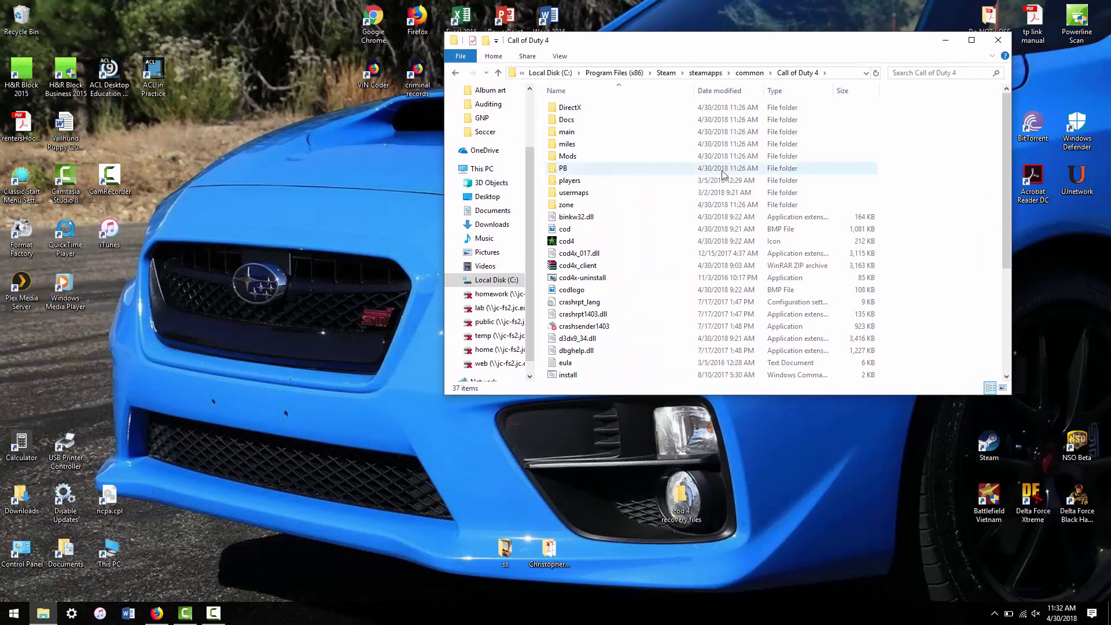
pyautogui.scroll(-5, 622, 342)
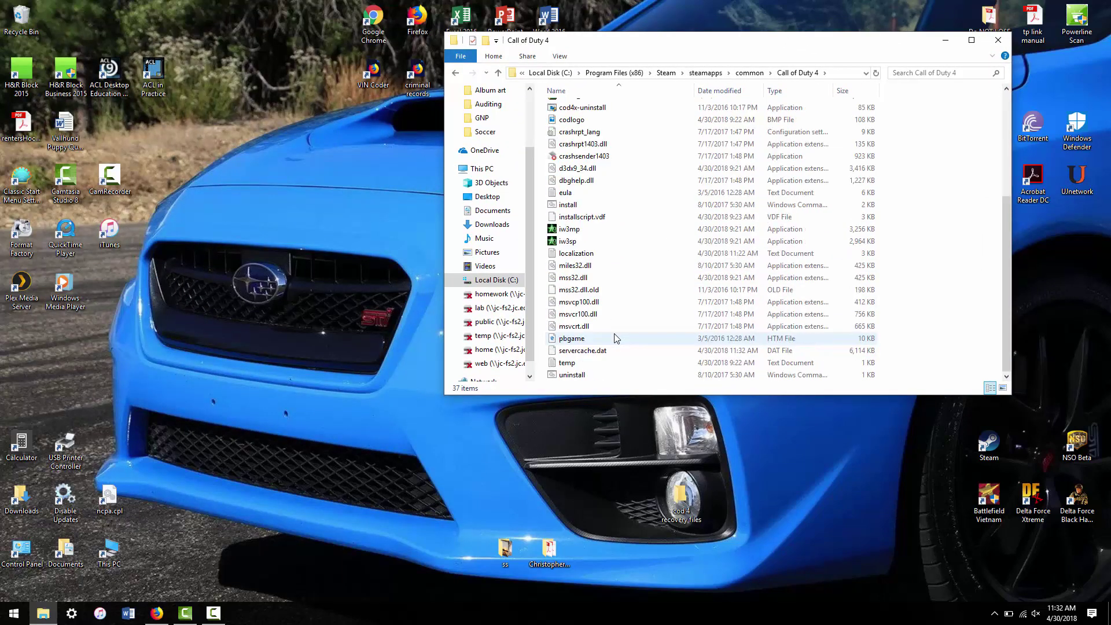
pyautogui.doubleClick(683, 495)
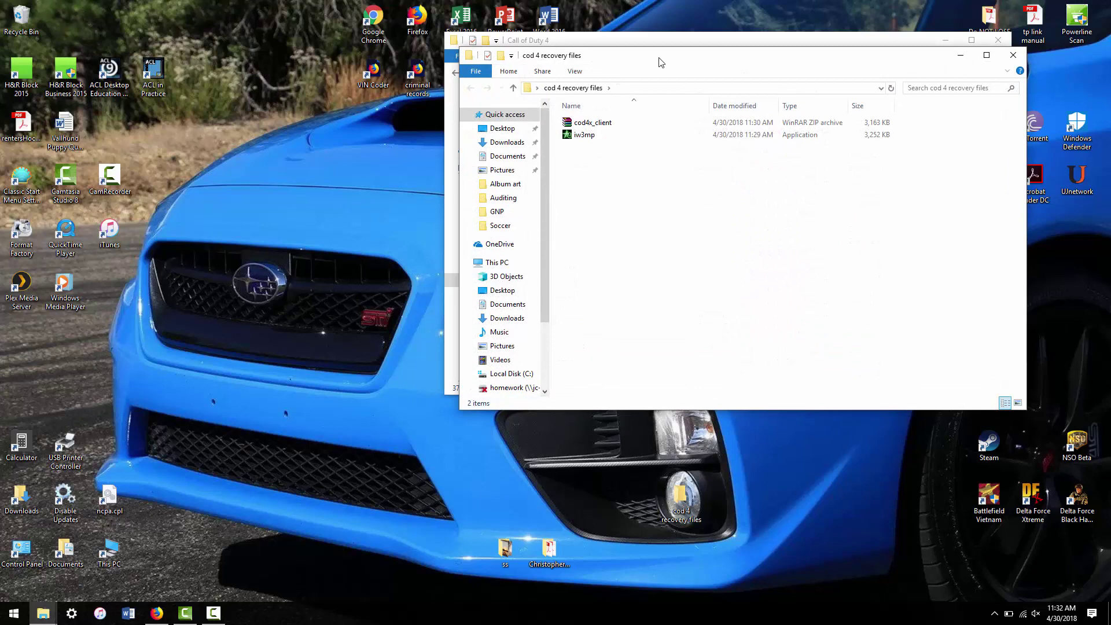
pyautogui.moveTo(671, 63); pyautogui.dragTo(341, 145)
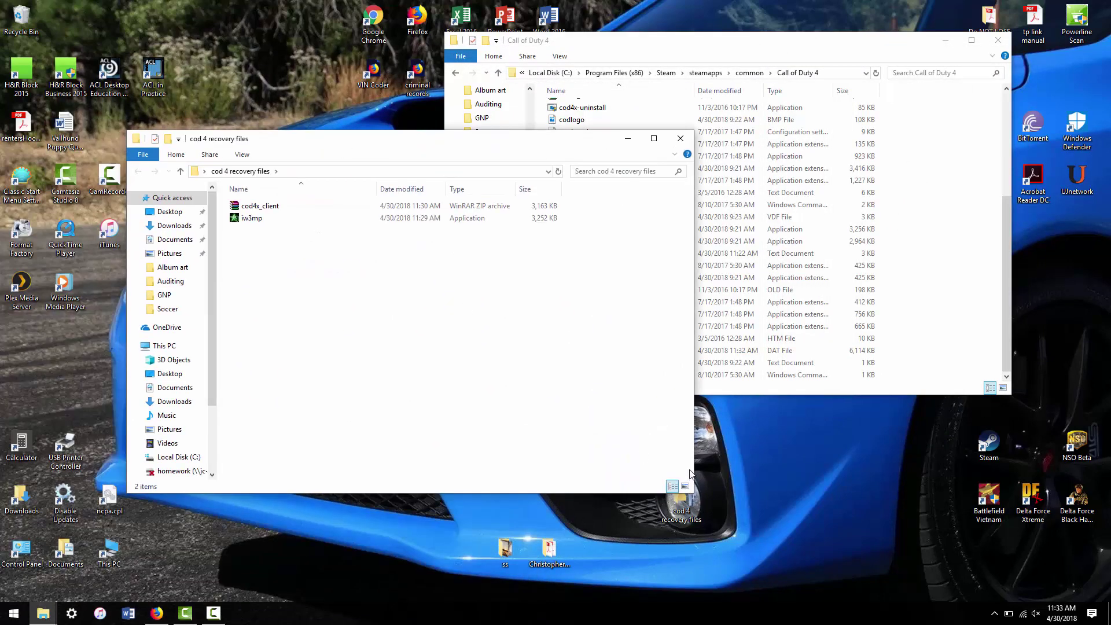
pyautogui.moveTo(694, 462); pyautogui.dragTo(508, 456)
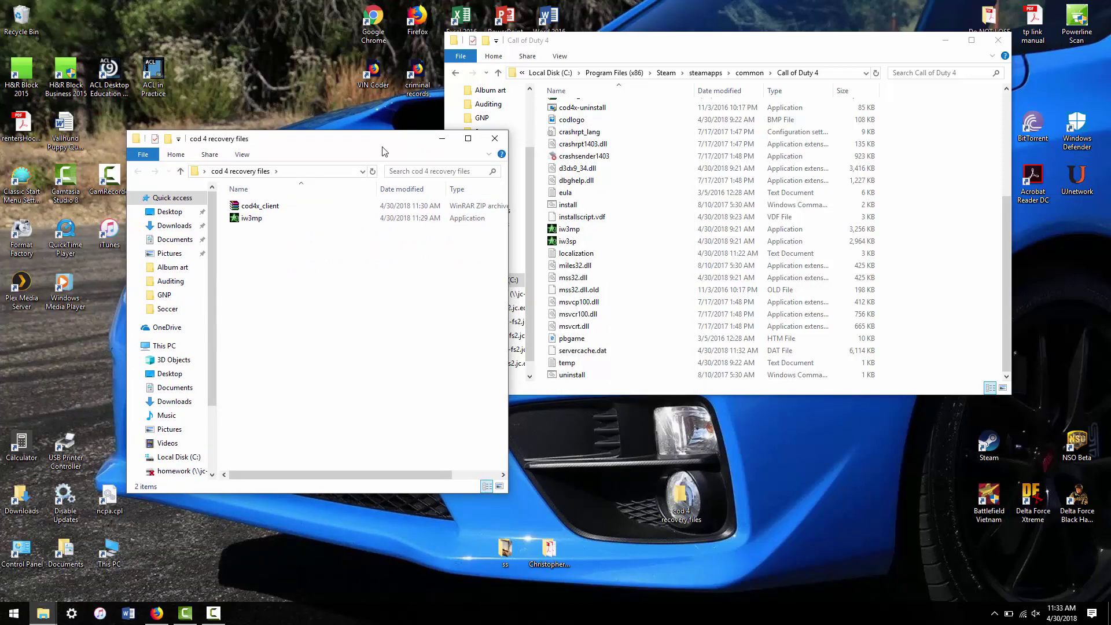
pyautogui.moveTo(382, 151); pyautogui.dragTo(302, 83)
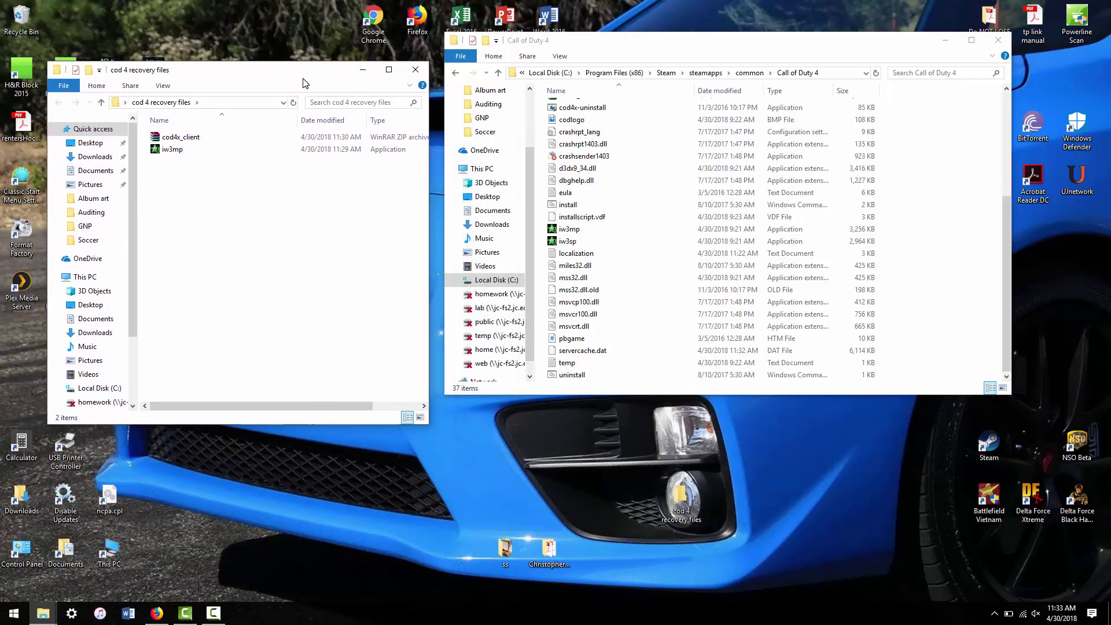
# Move iw3mp from the cod 4 recovery files folder into the Call of Duty 4 folder, replacing the existing file.
pyautogui.click(184, 150)
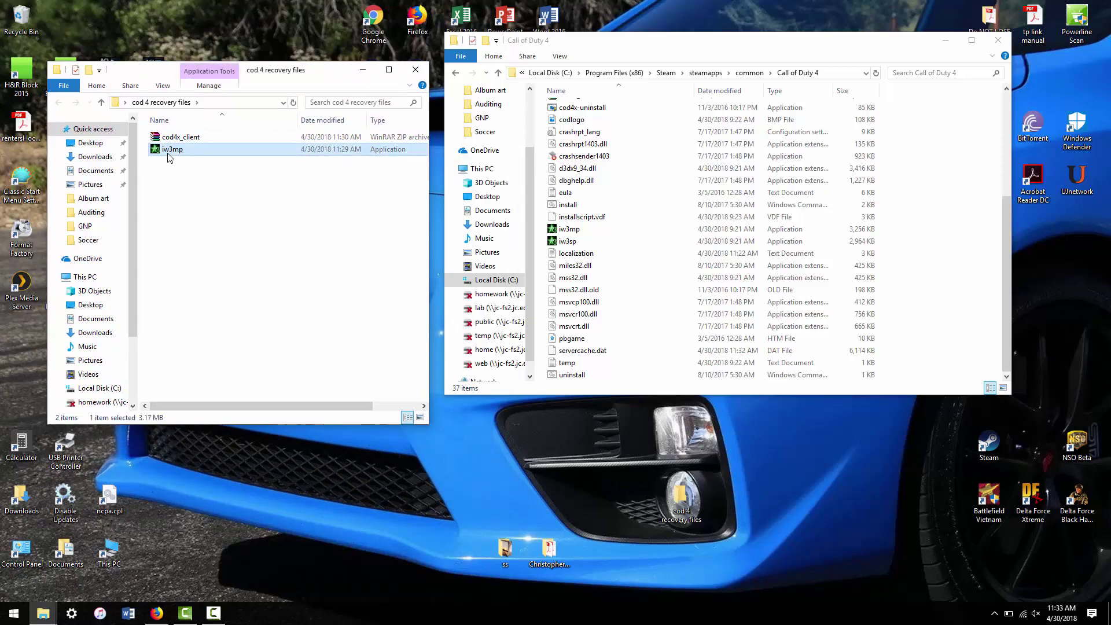
pyautogui.moveTo(181, 155); pyautogui.dragTo(618, 219)
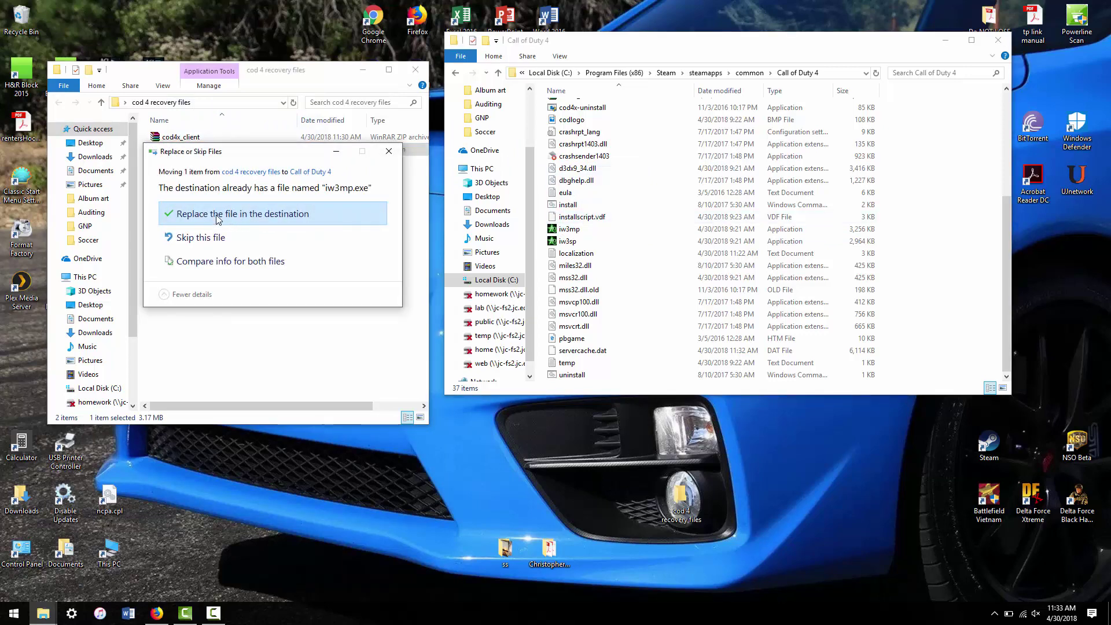
pyautogui.click(231, 215)
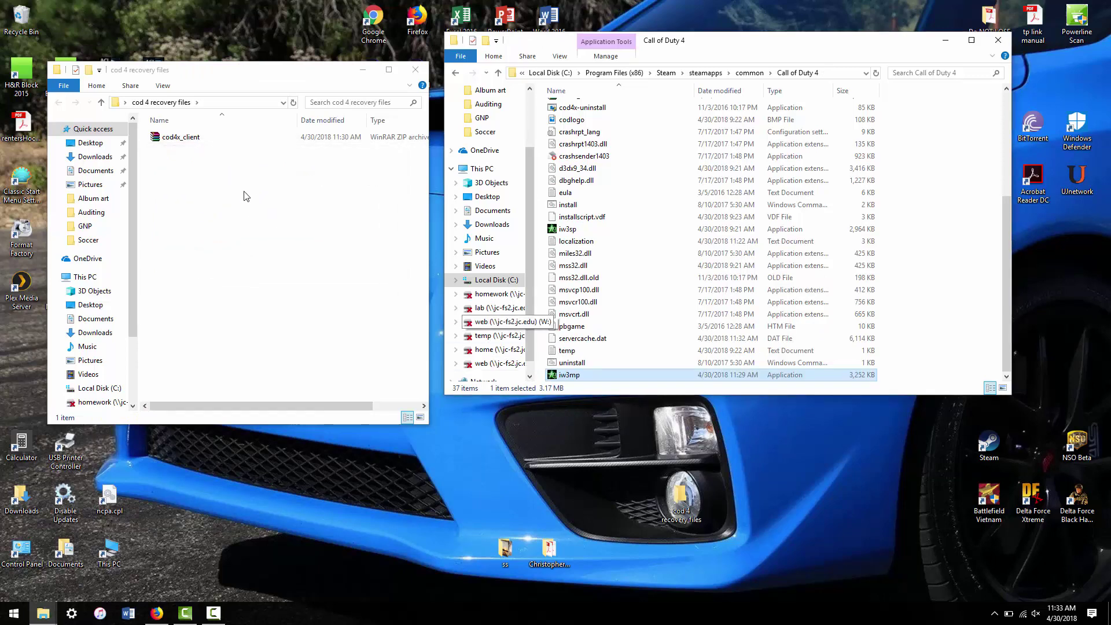
# Copy iw3mp from the Call of Duty 4 folder back into the cod 4 recovery files folder.
pyautogui.rightClick(568, 376)
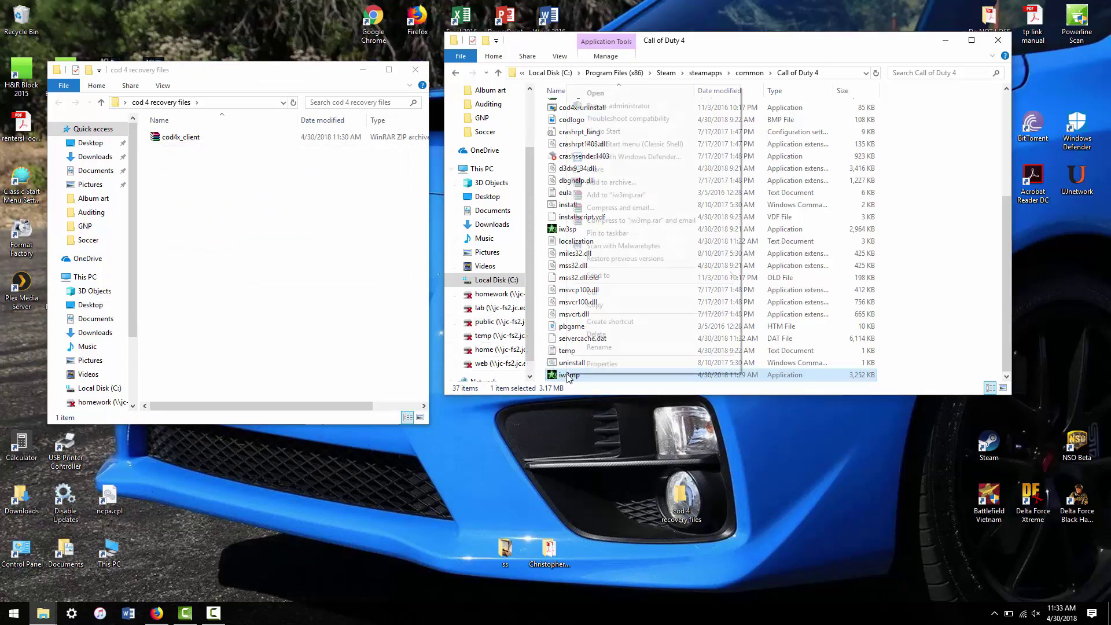
pyautogui.click(609, 310)
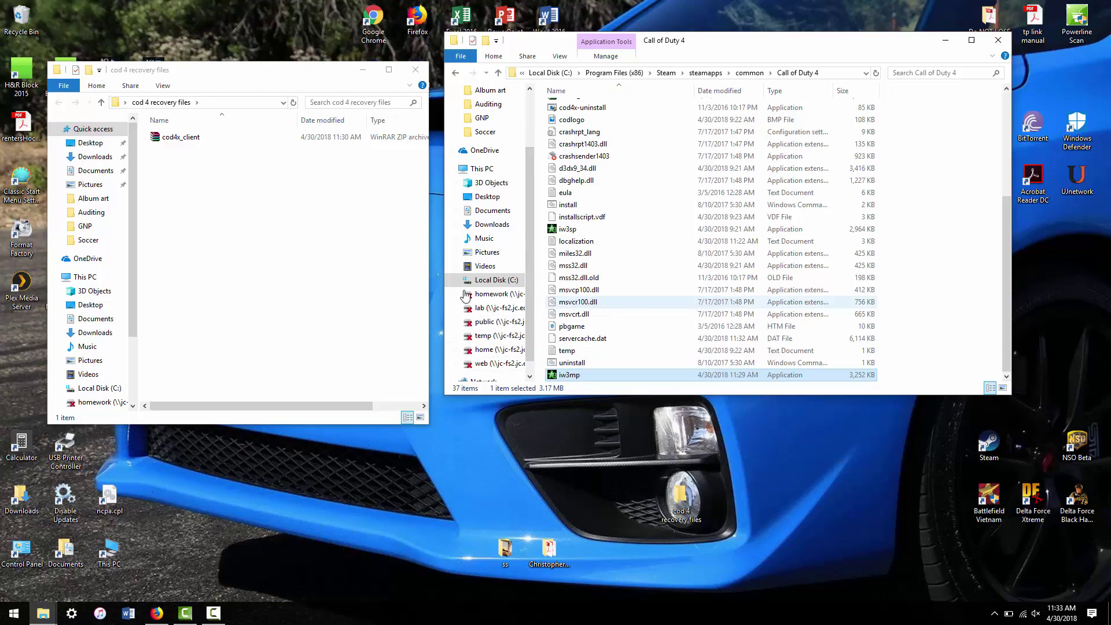
pyautogui.rightClick(250, 258)
pyautogui.click(289, 337)
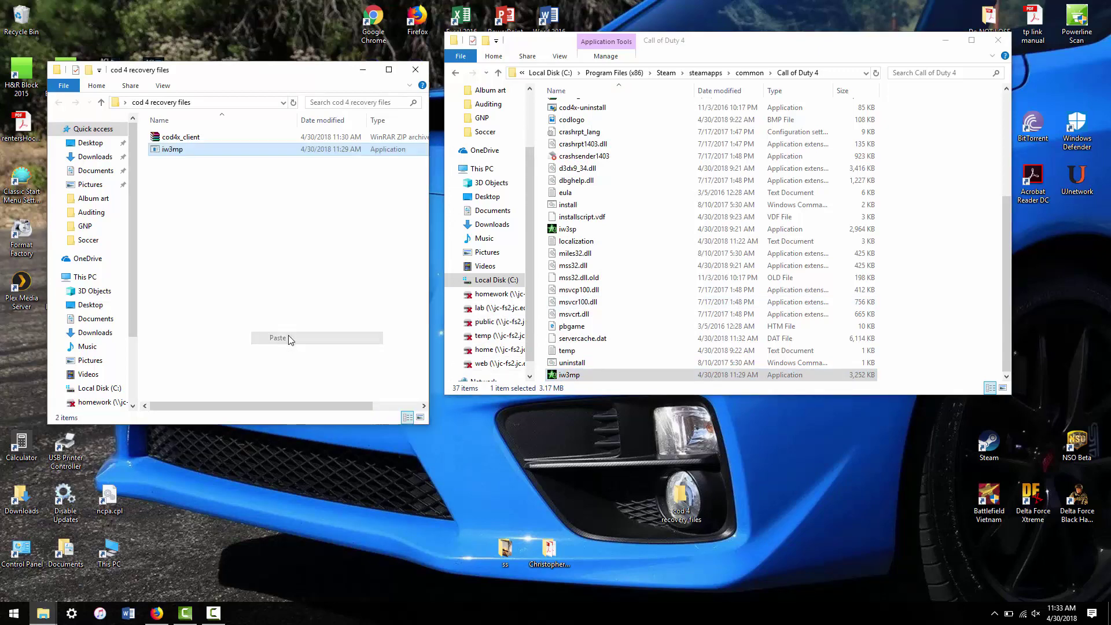
# Copy the cod4x_client archive from the recovery files into the Call of Duty 4 folder, replacing the existing archive.
pyautogui.click(190, 140)
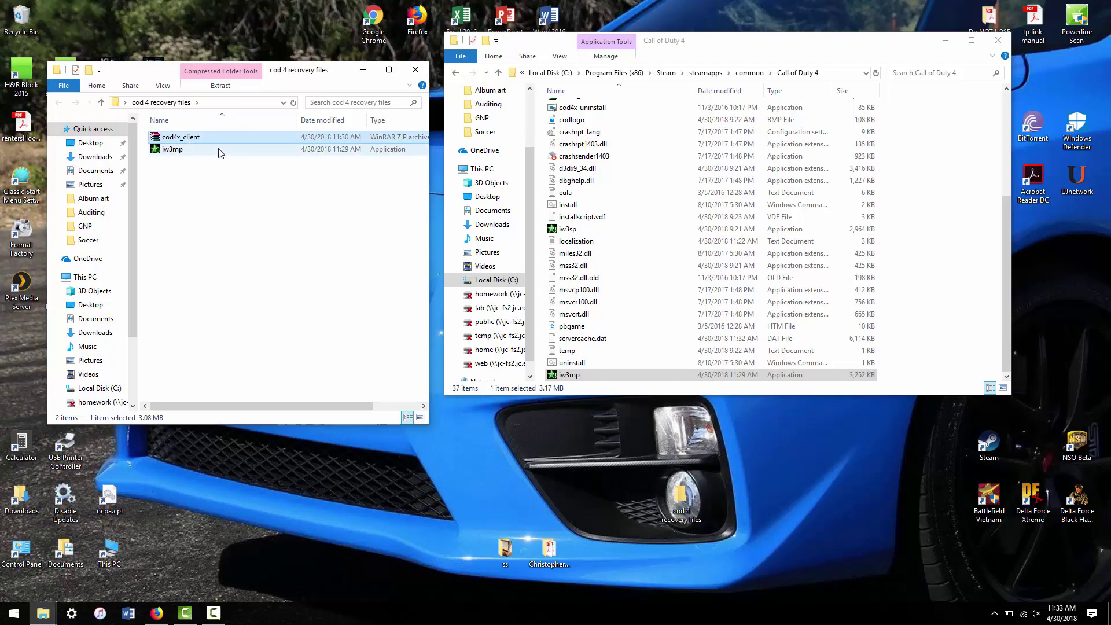
pyautogui.scroll(5, 839, 242)
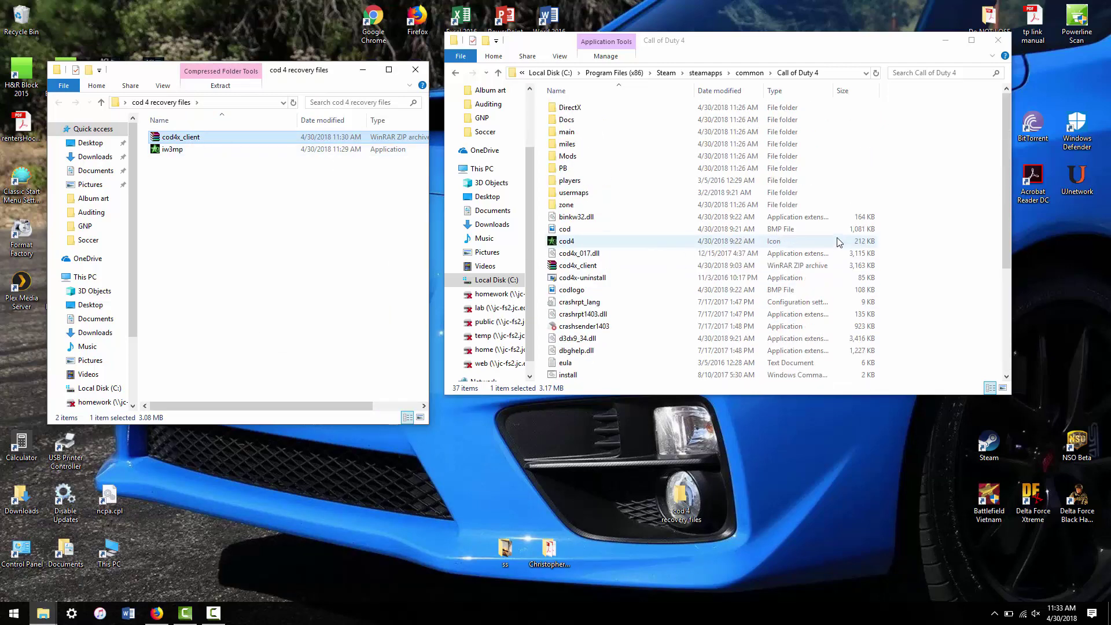
pyautogui.scroll(-5, 839, 235)
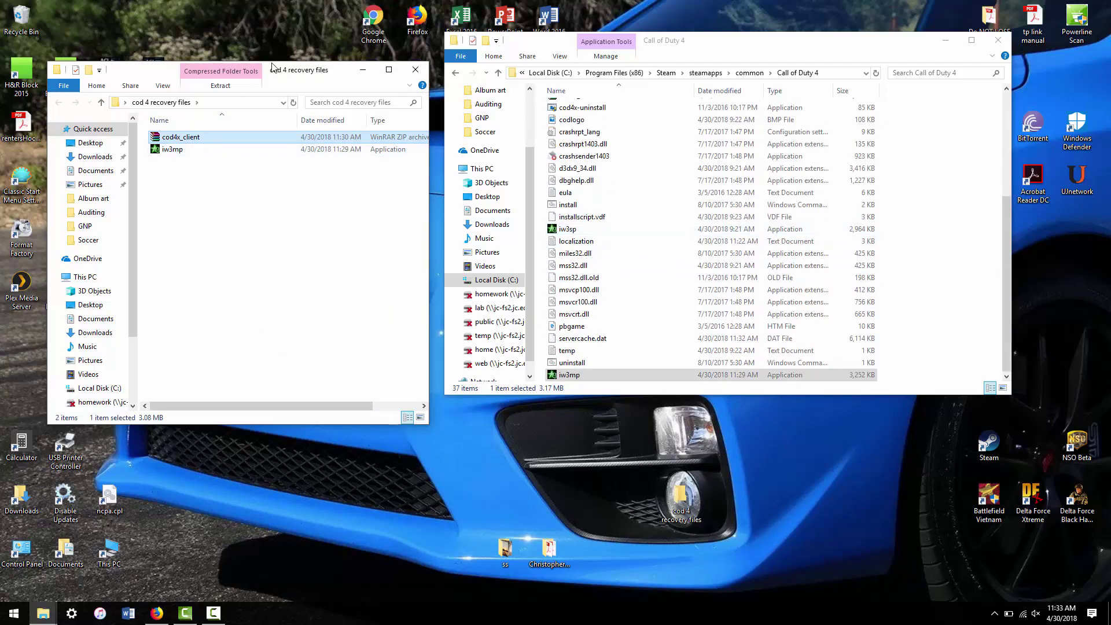
pyautogui.rightClick(199, 138)
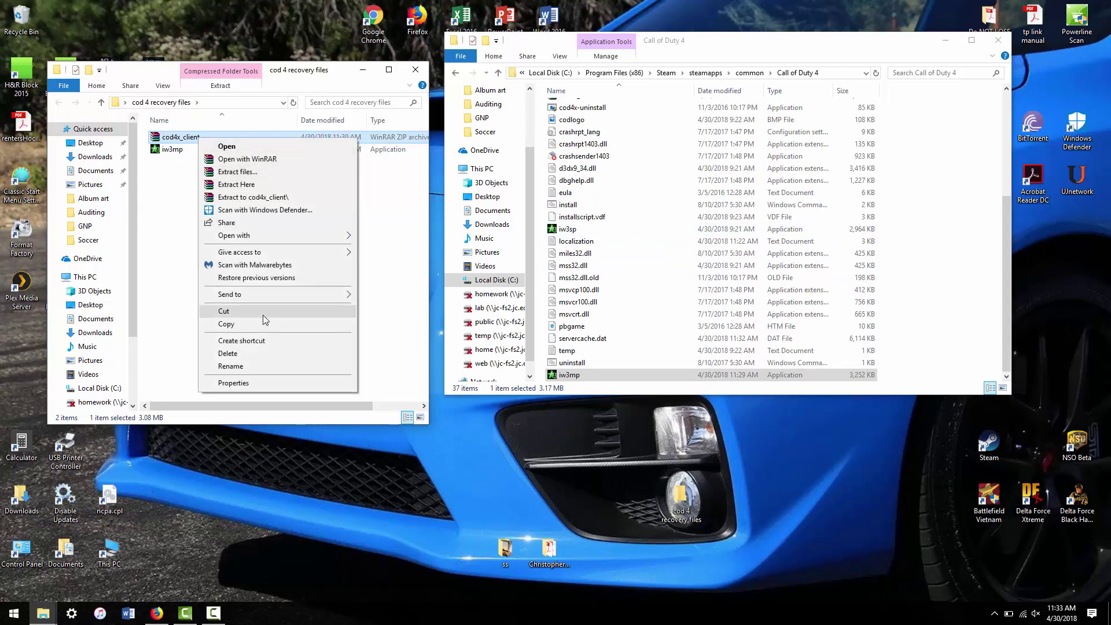
pyautogui.click(248, 326)
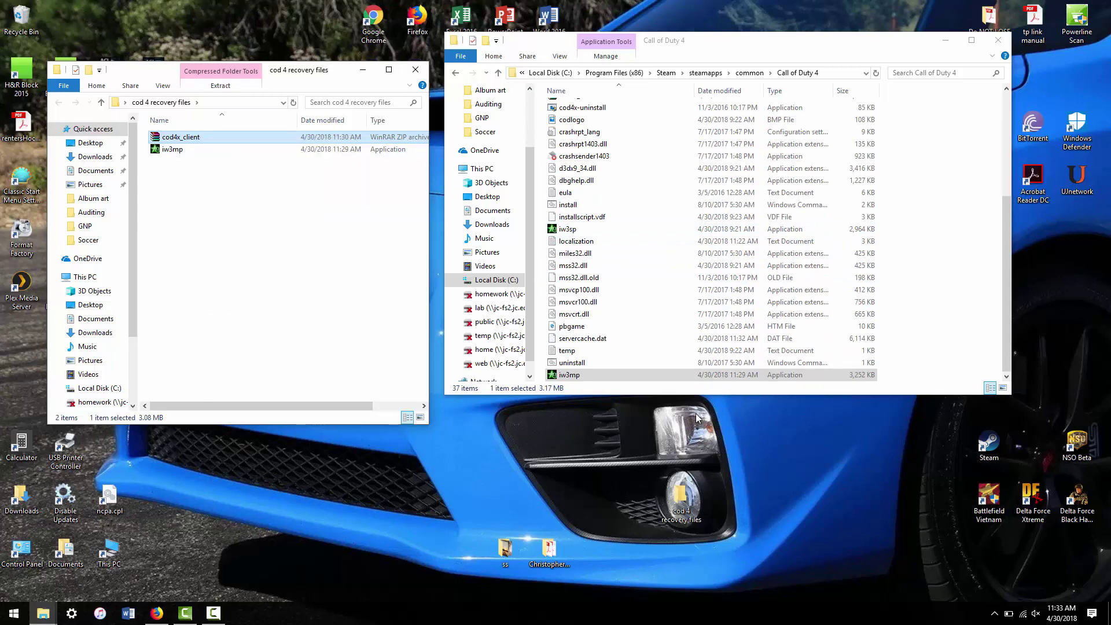
pyautogui.rightClick(914, 342)
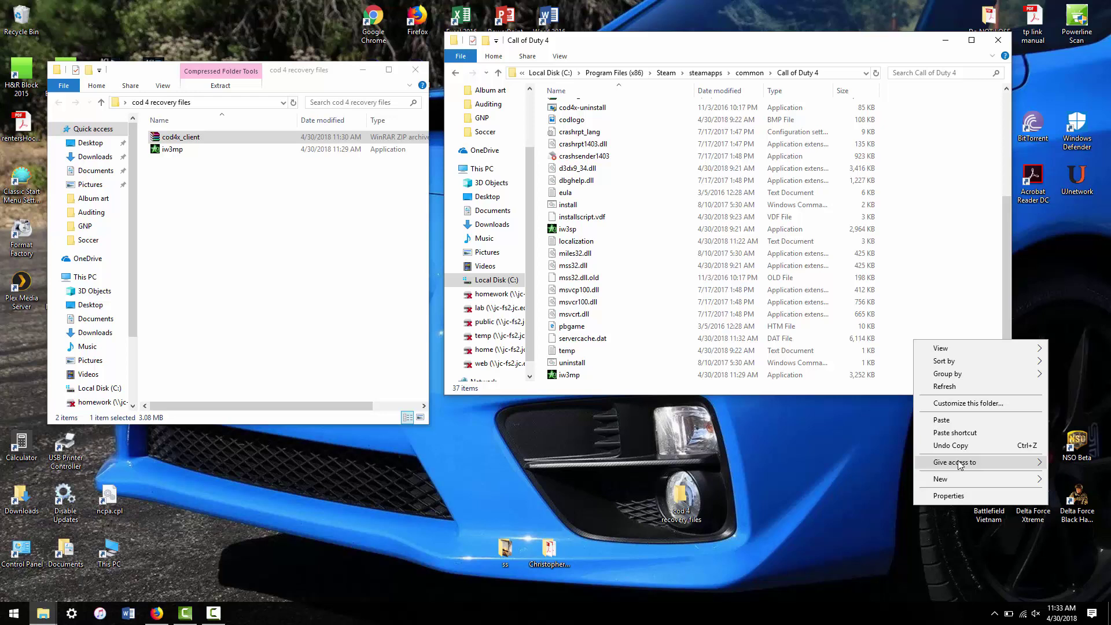
pyautogui.click(956, 420)
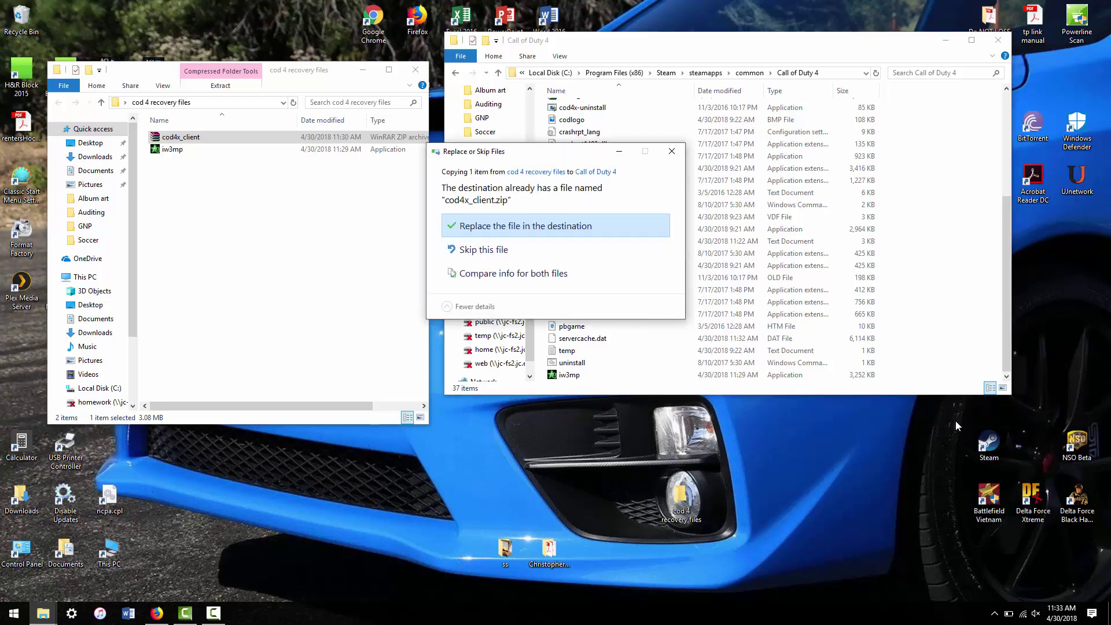
pyautogui.click(493, 227)
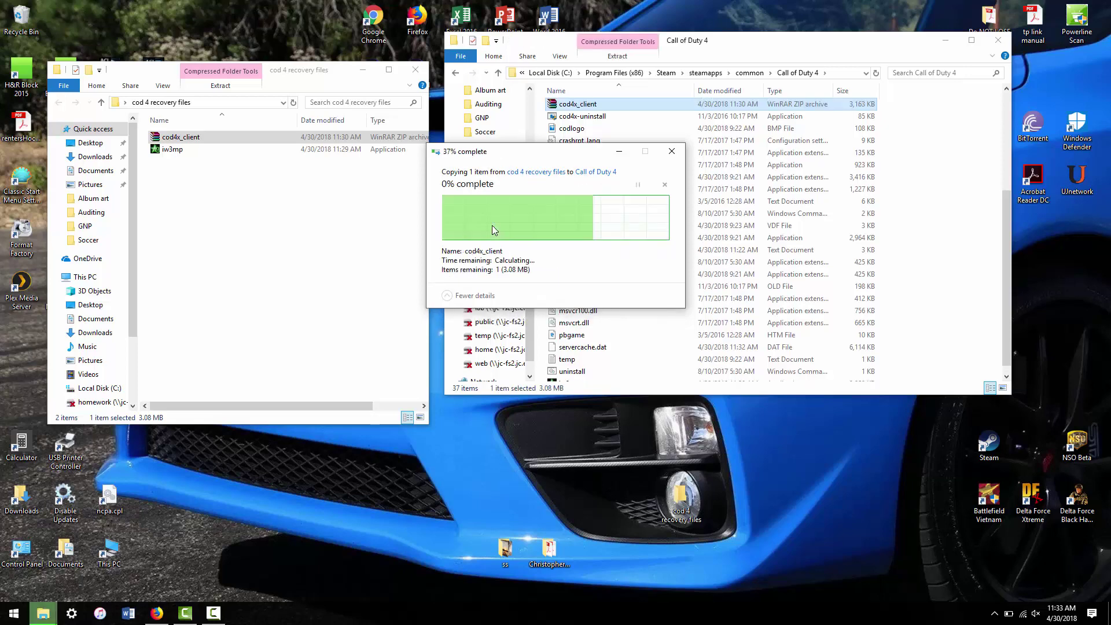
# Extract the cod4x_client archive in the Call of Duty 4 folder into its own cod4x_client subfolder.
pyautogui.scroll(3, 547, 125)
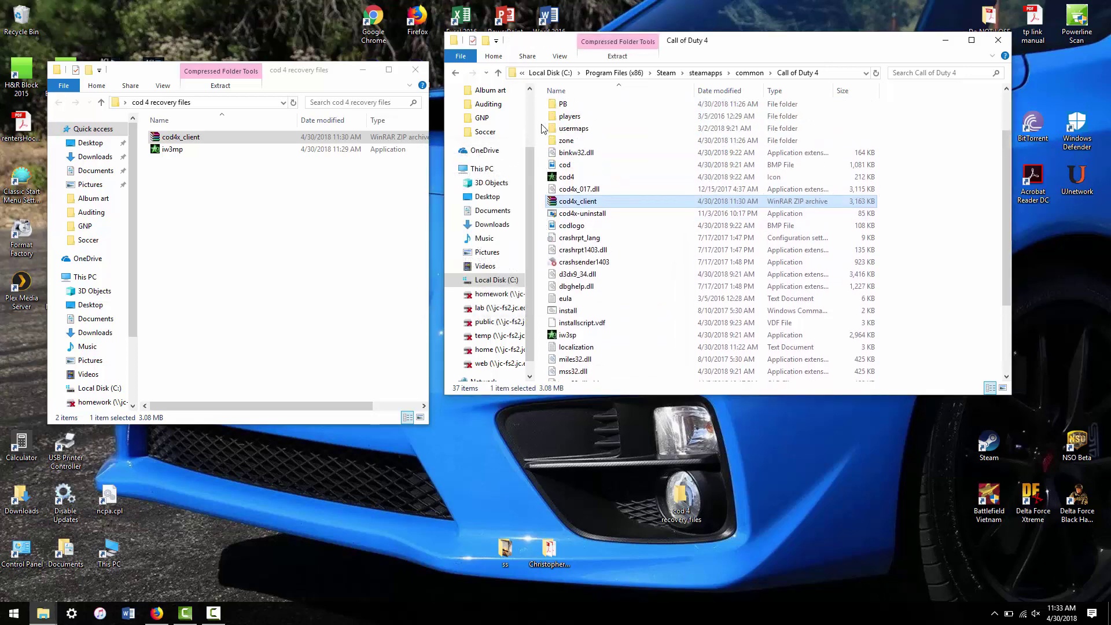
pyautogui.rightClick(576, 206)
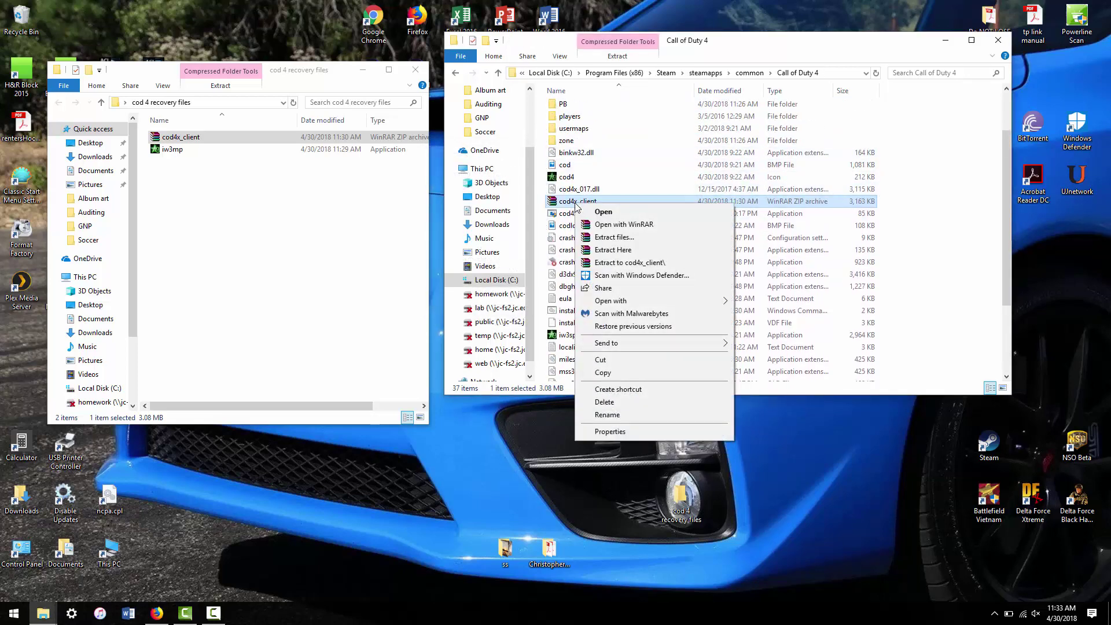
pyautogui.click(628, 262)
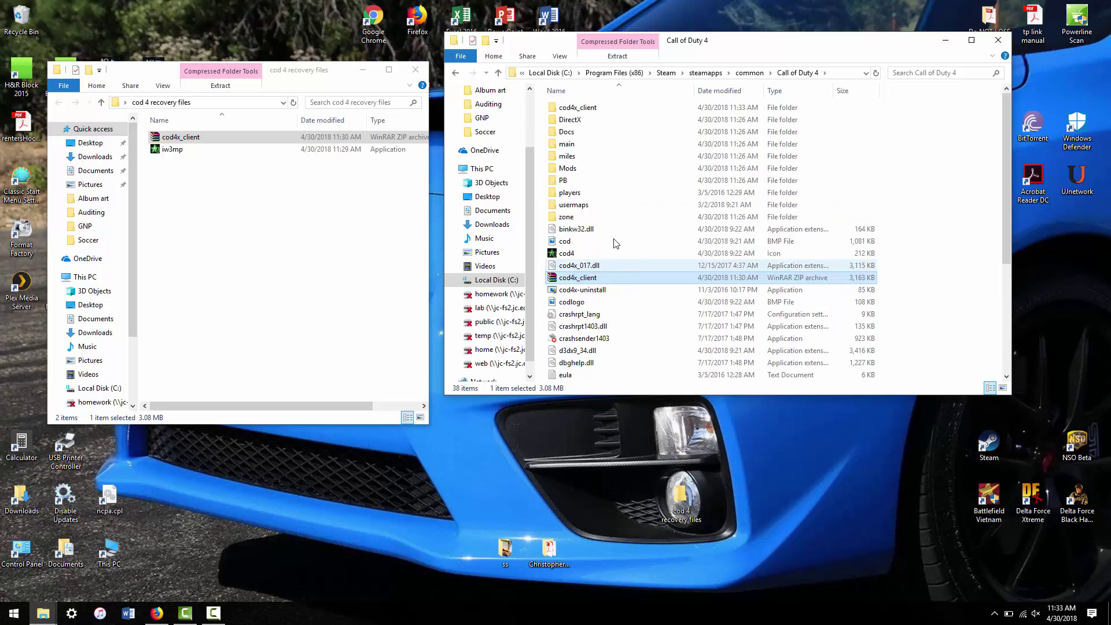
# Move all files from cod4x_client\cod4x18_v17_7_client into the main Call of Duty 4 folder, replacing the files with the same names.
pyautogui.doubleClick(588, 109)
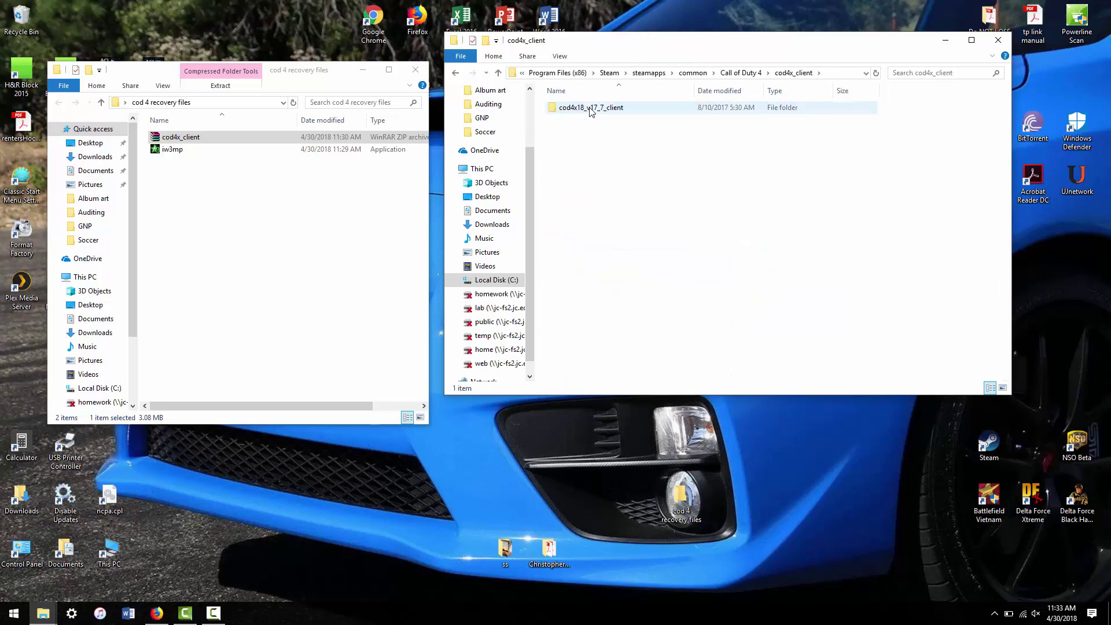
pyautogui.doubleClick(593, 110)
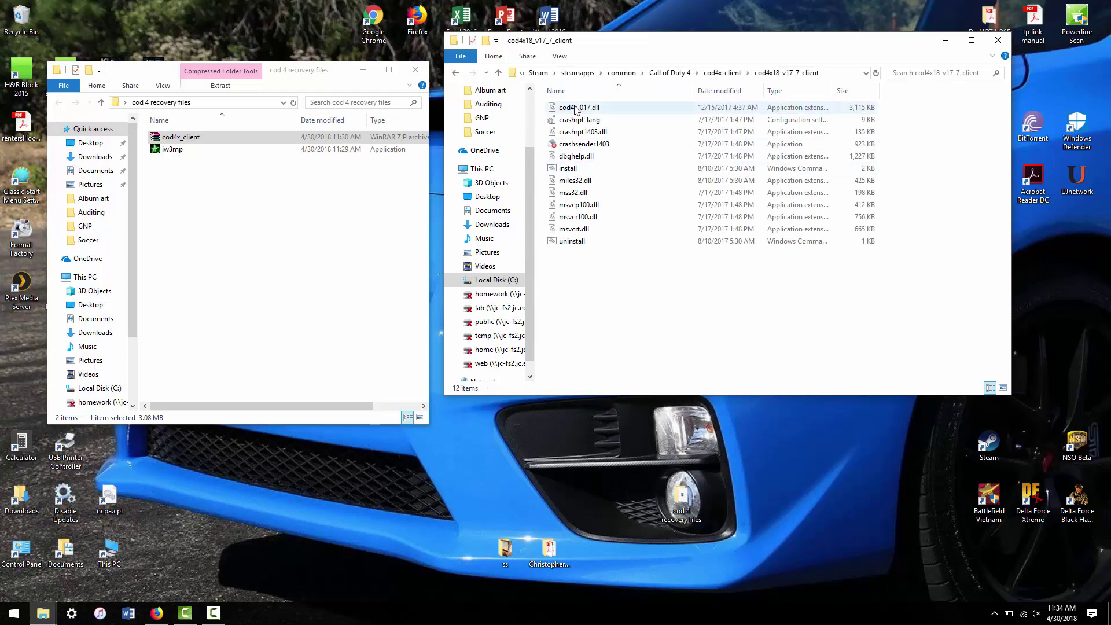
pyautogui.click(575, 109)
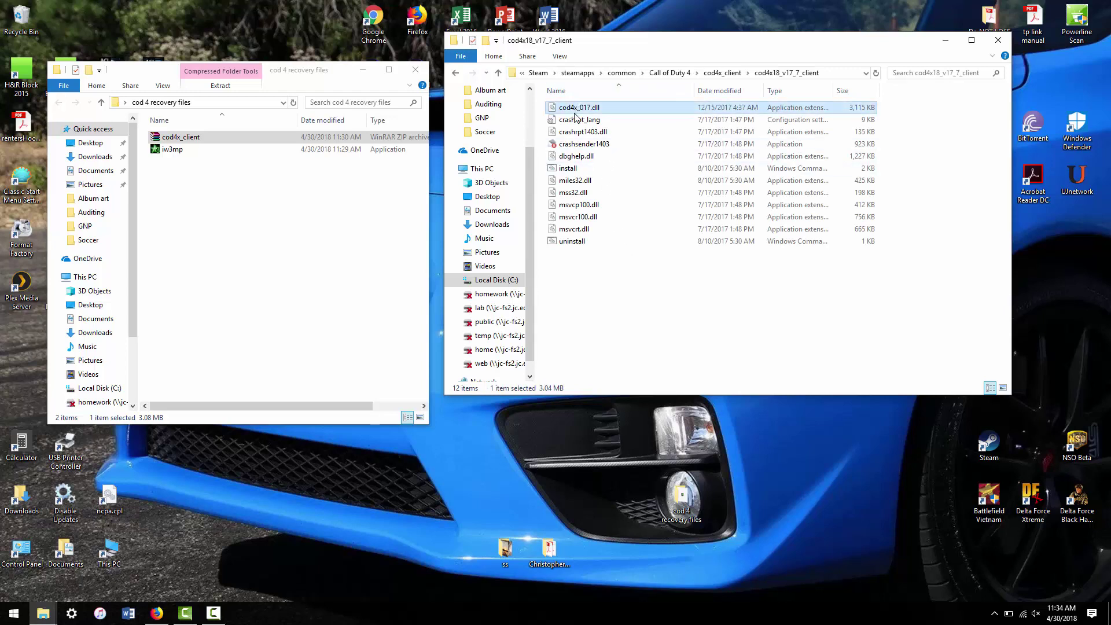
pyautogui.keyDown('shift'); pyautogui.click(572, 241); pyautogui.keyUp('shift')
pyautogui.rightClick(573, 242)
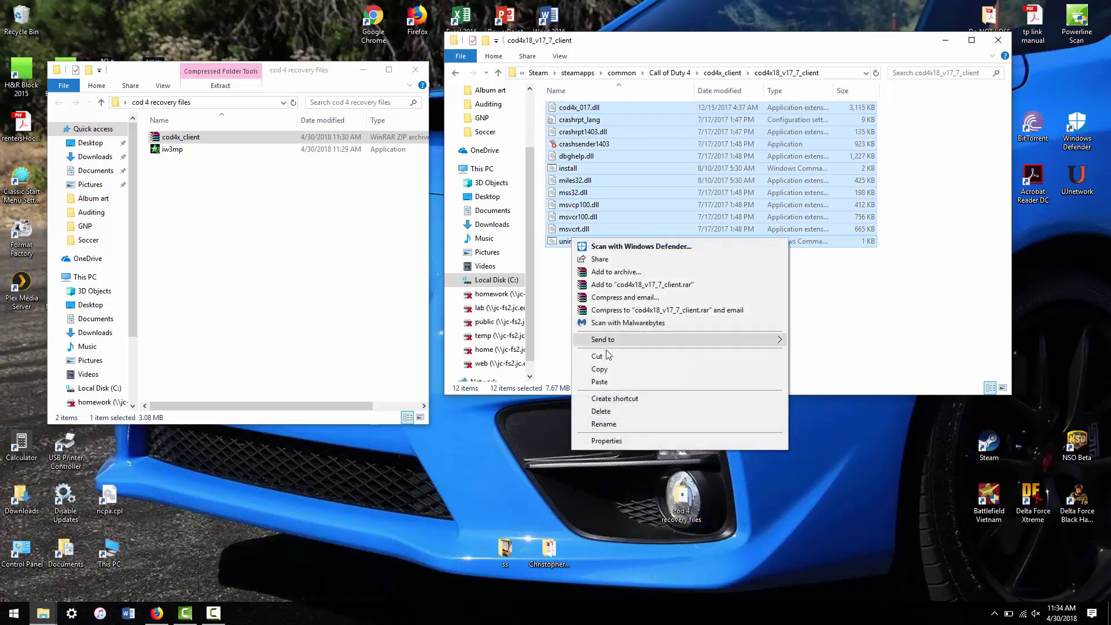
pyautogui.click(606, 356)
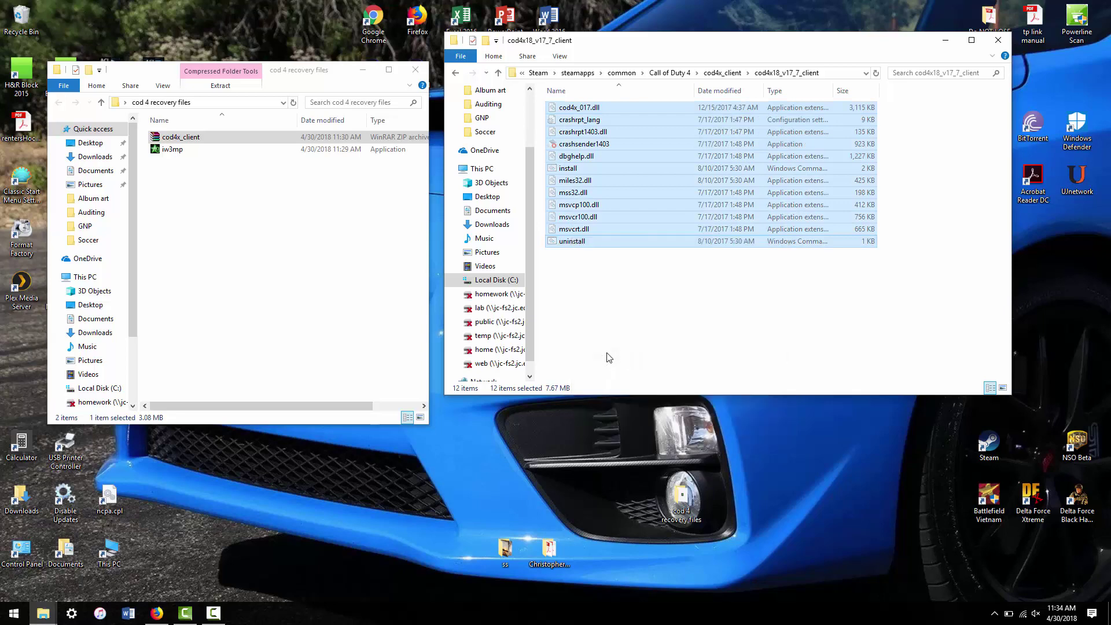
pyautogui.click(668, 74)
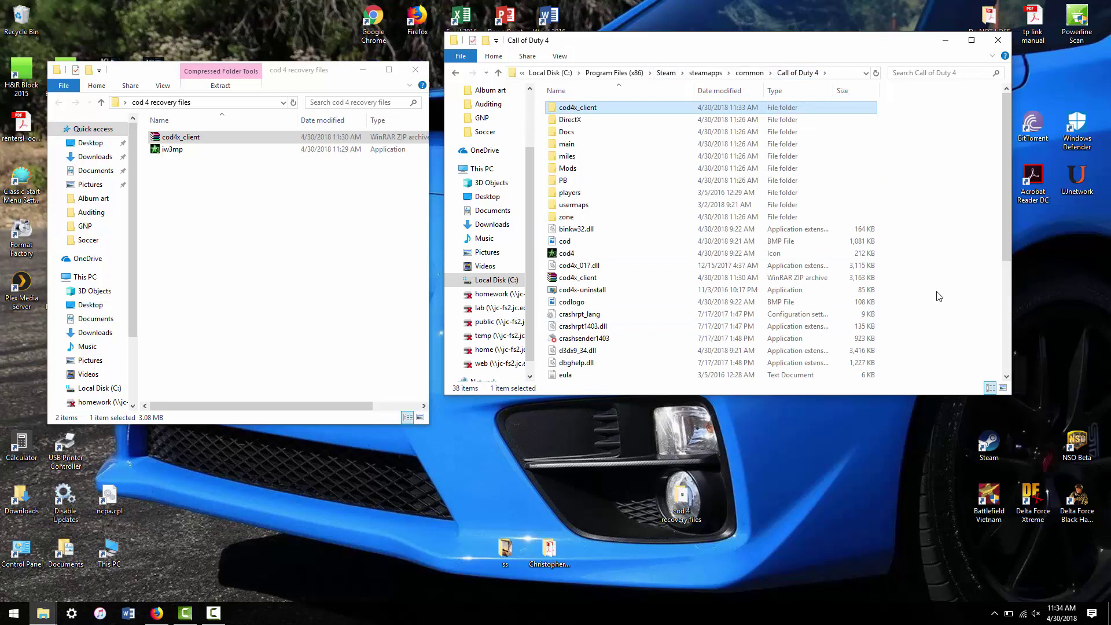
pyautogui.rightClick(902, 293)
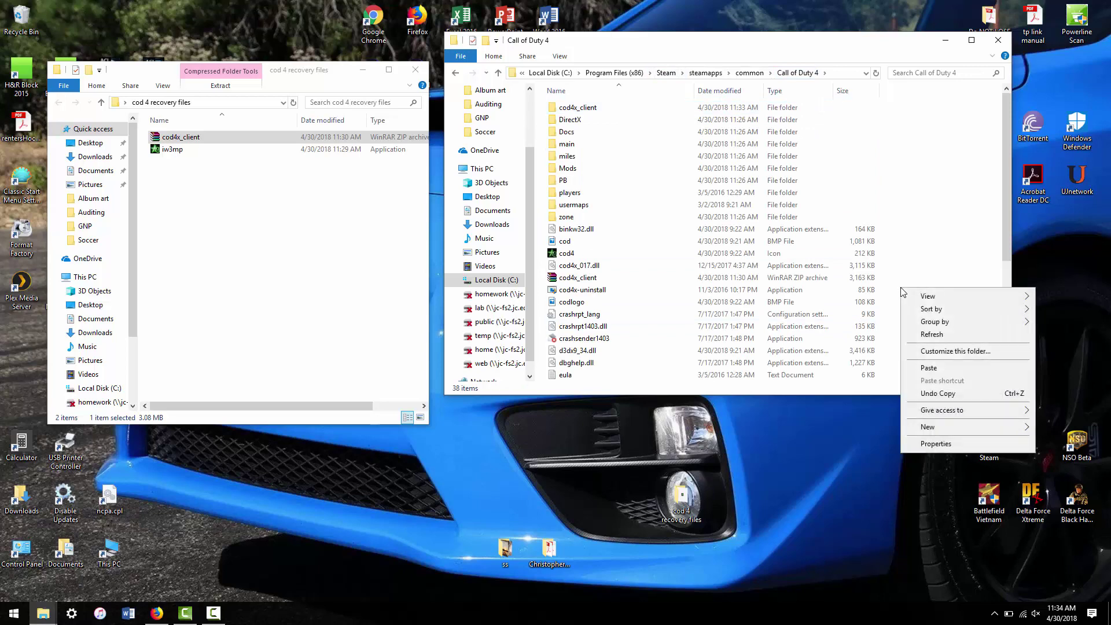
pyautogui.click(928, 368)
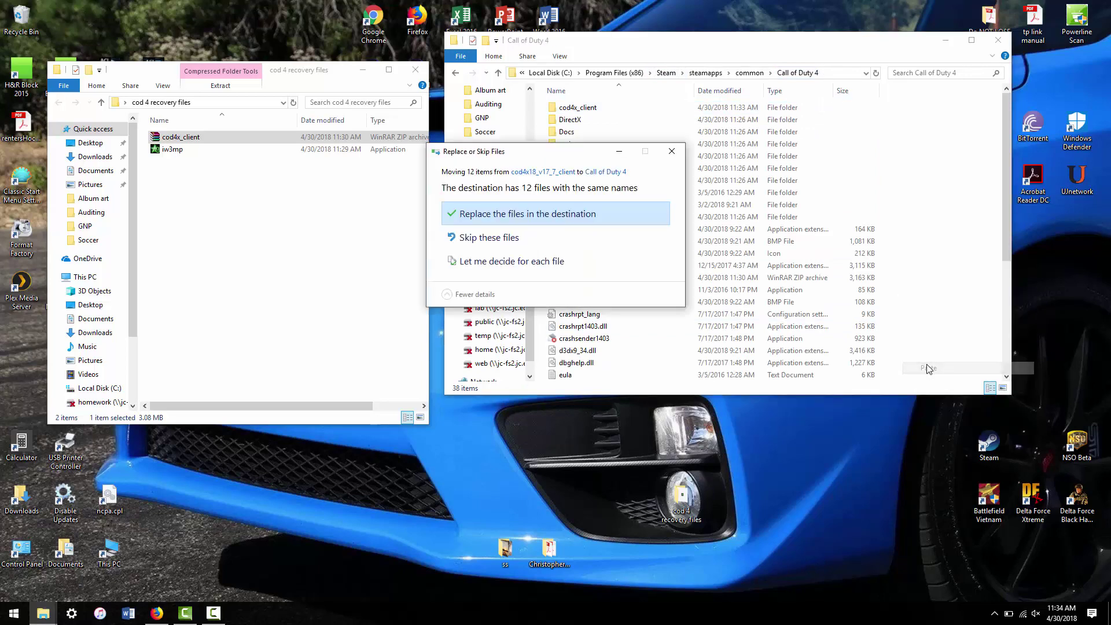
pyautogui.click(504, 215)
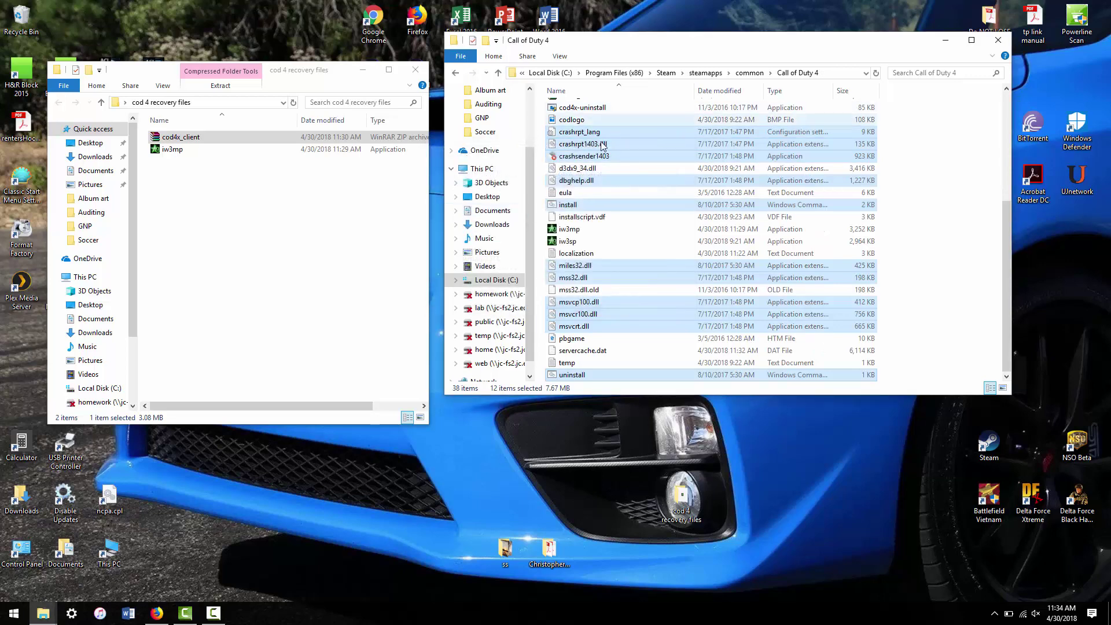
pyautogui.click(892, 257)
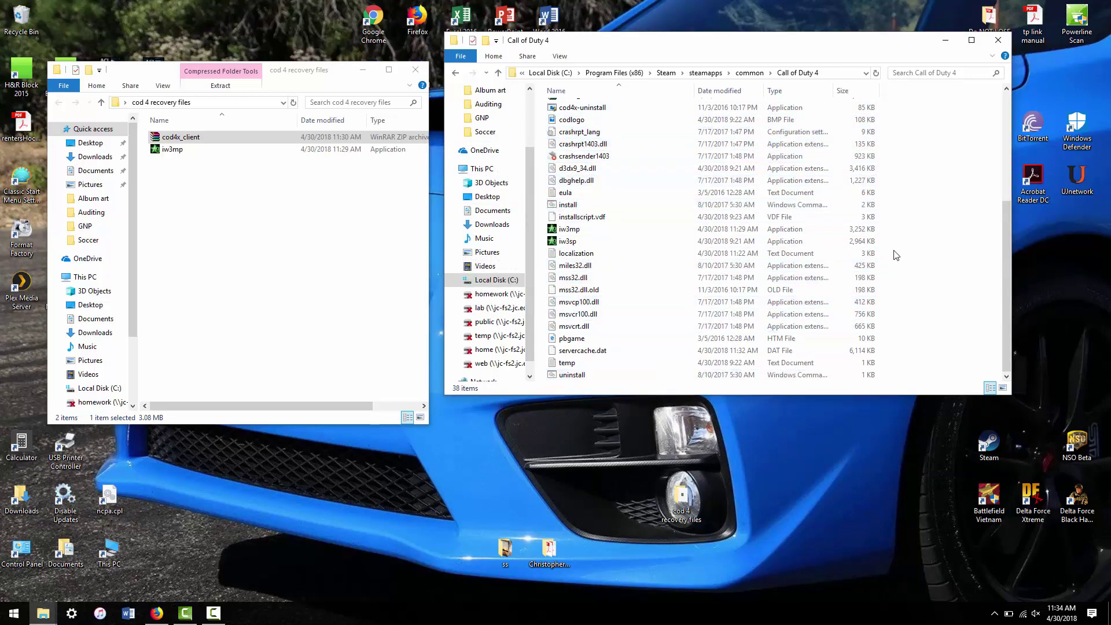
# Delete the extracted cod4x_client folder from the Call of Duty 4 folder.
pyautogui.scroll(5, 896, 255)
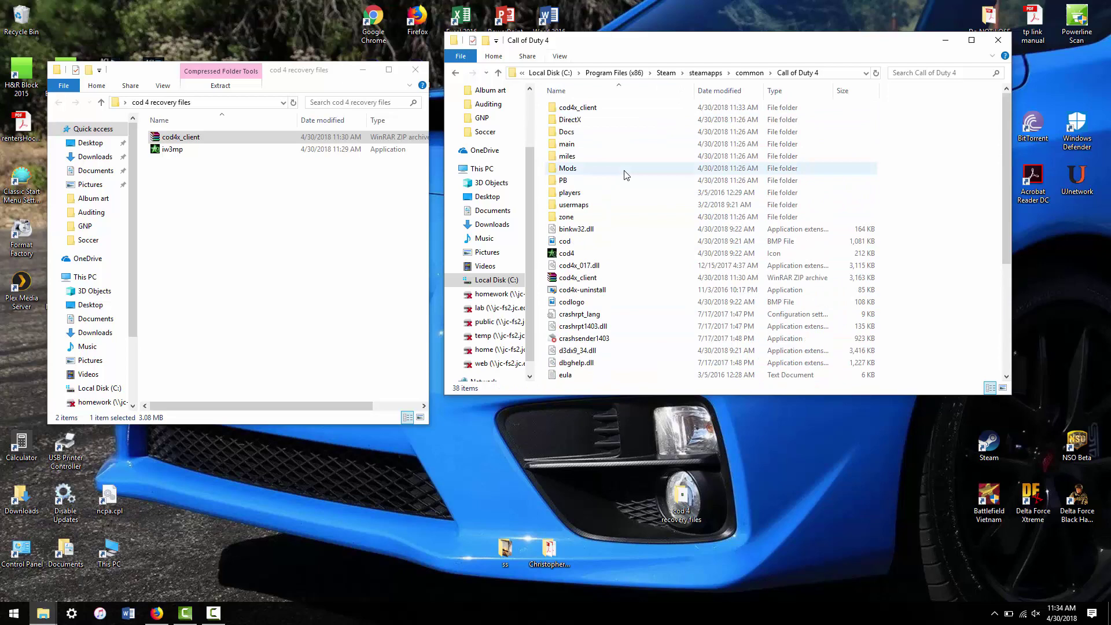
pyautogui.rightClick(587, 108)
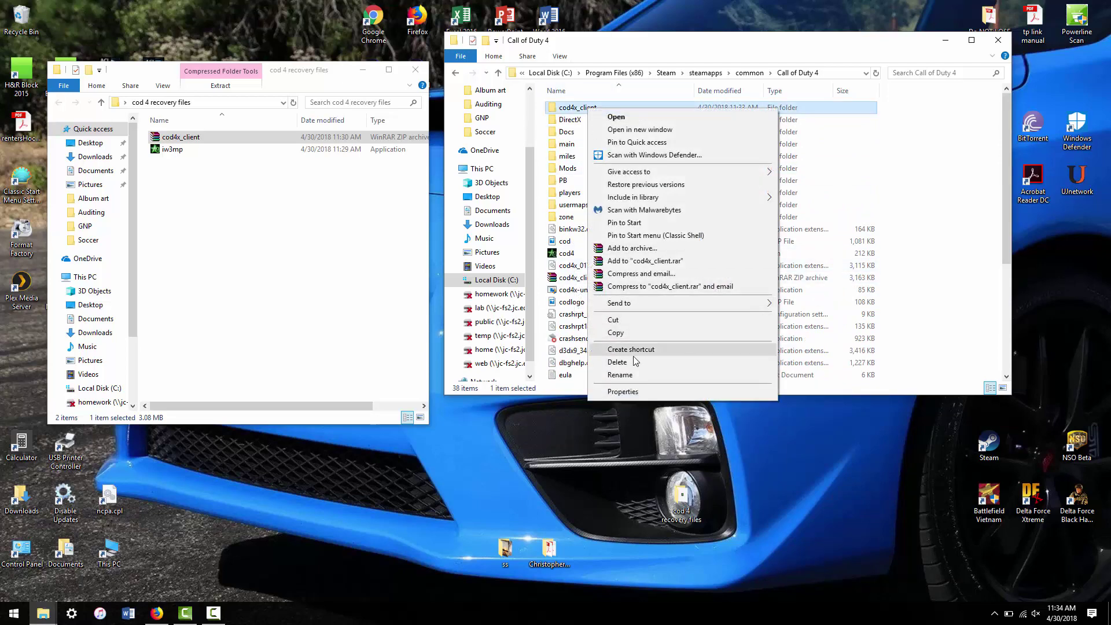
pyautogui.click(617, 362)
# Create a shortcut to iw3mp, move it onto the desktop, and close the Call of Duty 4 folder.
pyautogui.scroll(-5, 965, 250)
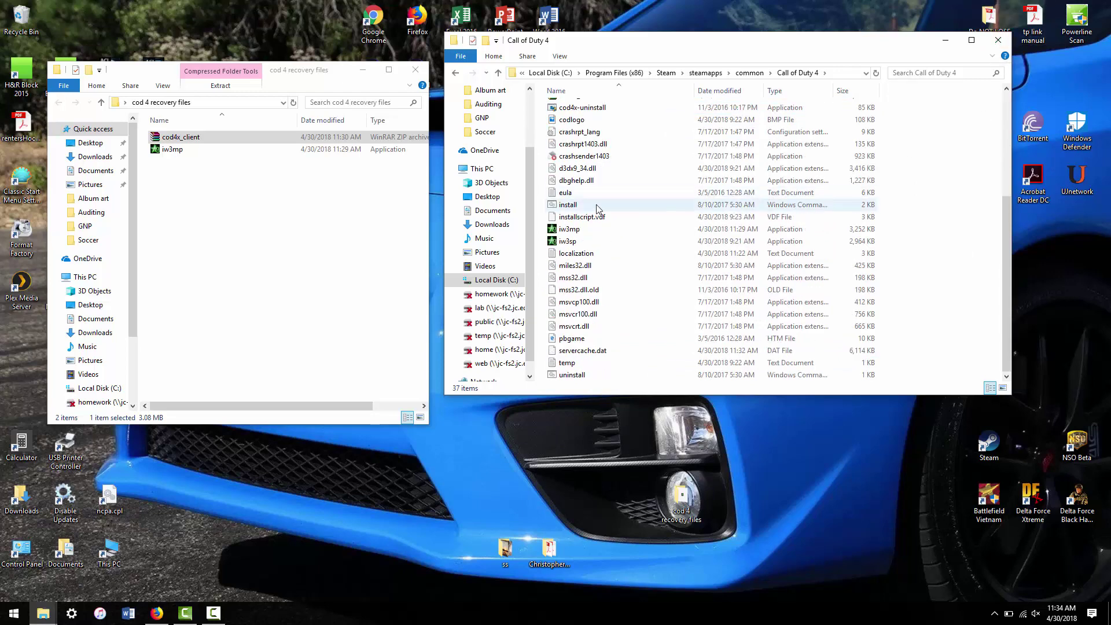
pyautogui.rightClick(567, 231)
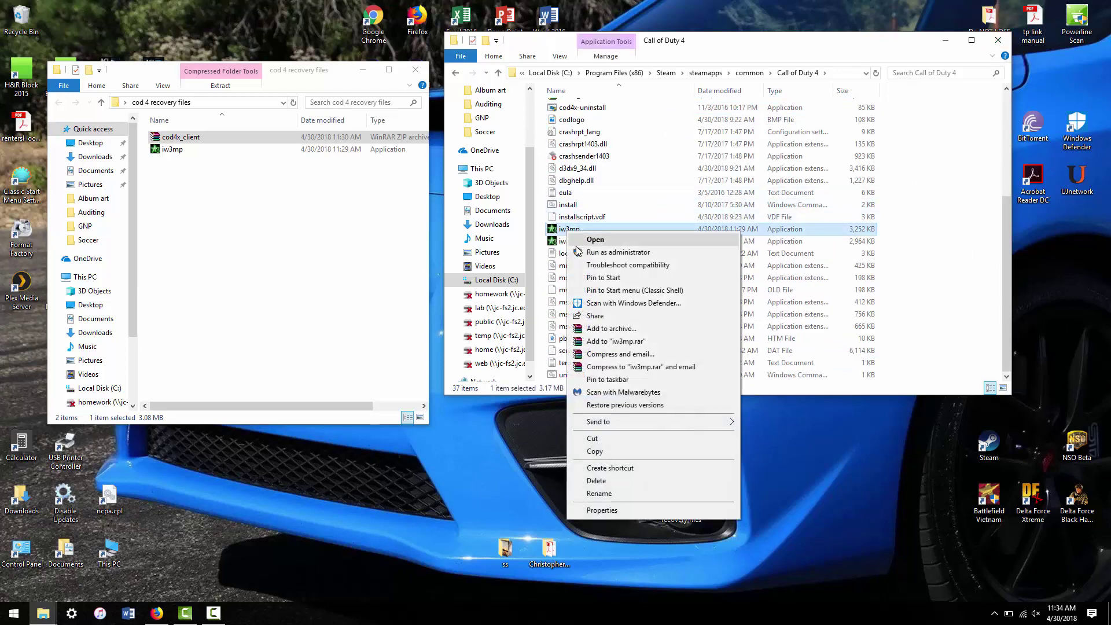
pyautogui.click(612, 469)
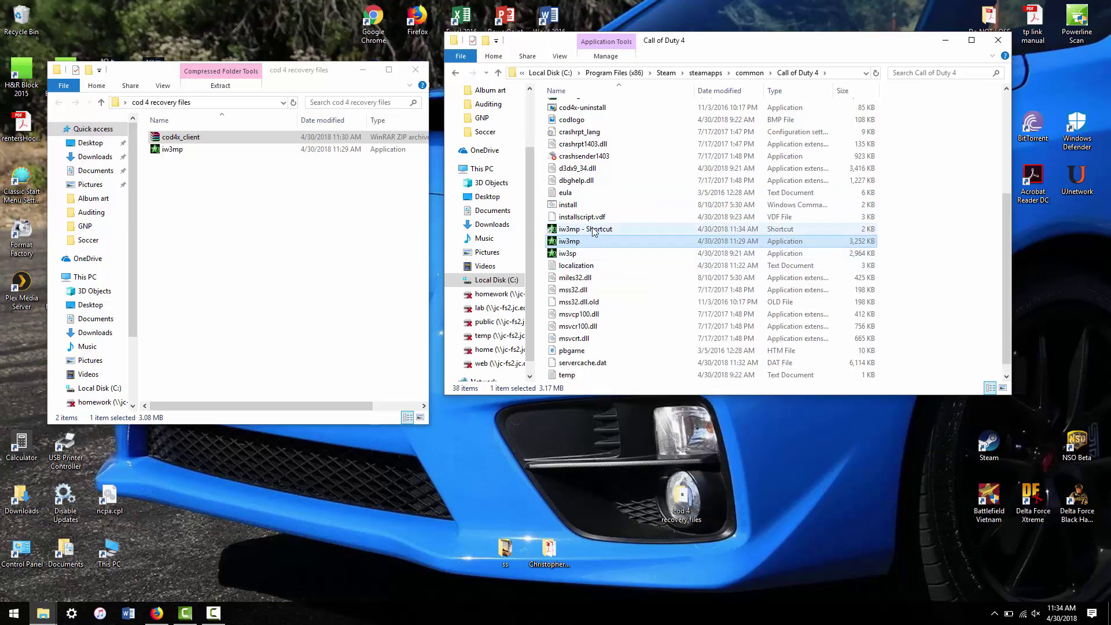
pyautogui.moveTo(793, 441); pyautogui.dragTo(796, 447)
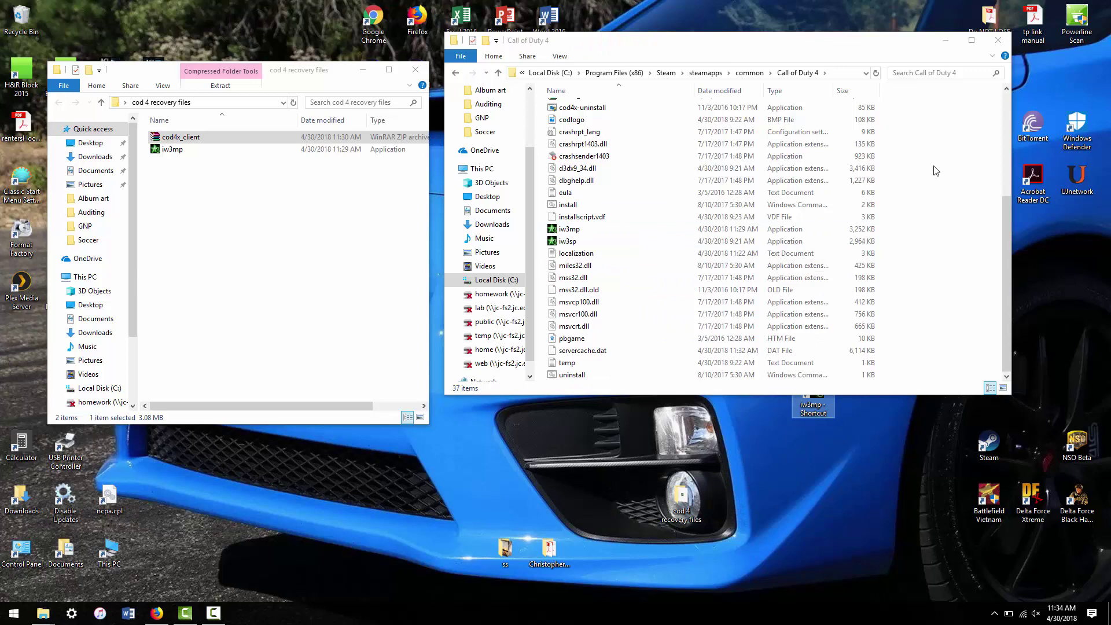
pyautogui.click(997, 40)
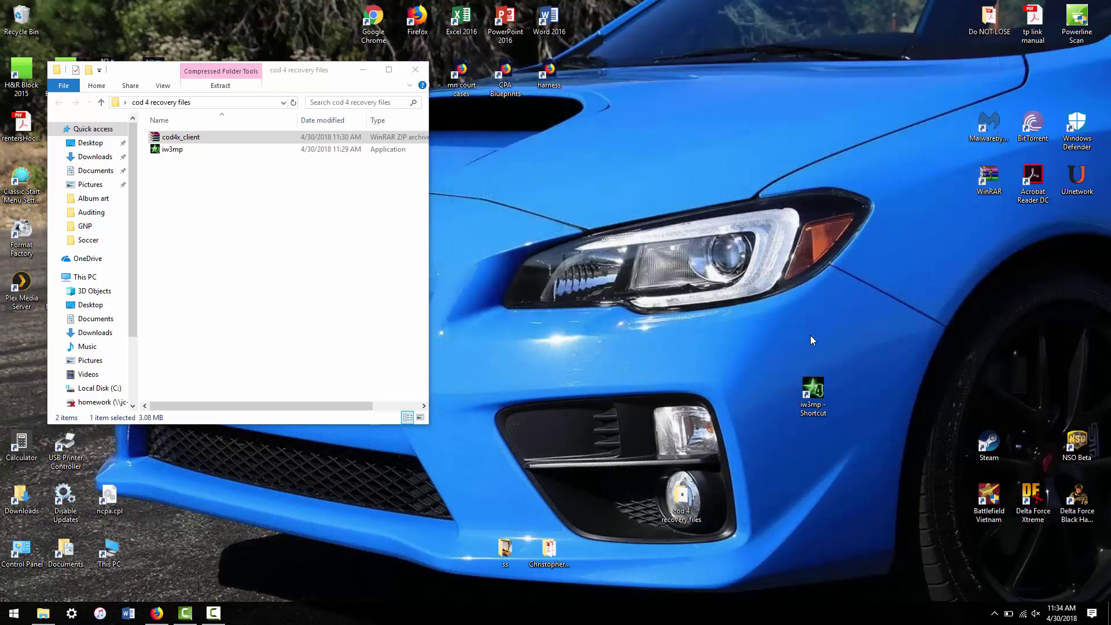
# Rename the new iw3mp desktop shortcut as COD4 and close the cod 4 recovery files folder.
pyautogui.rightClick(814, 391)
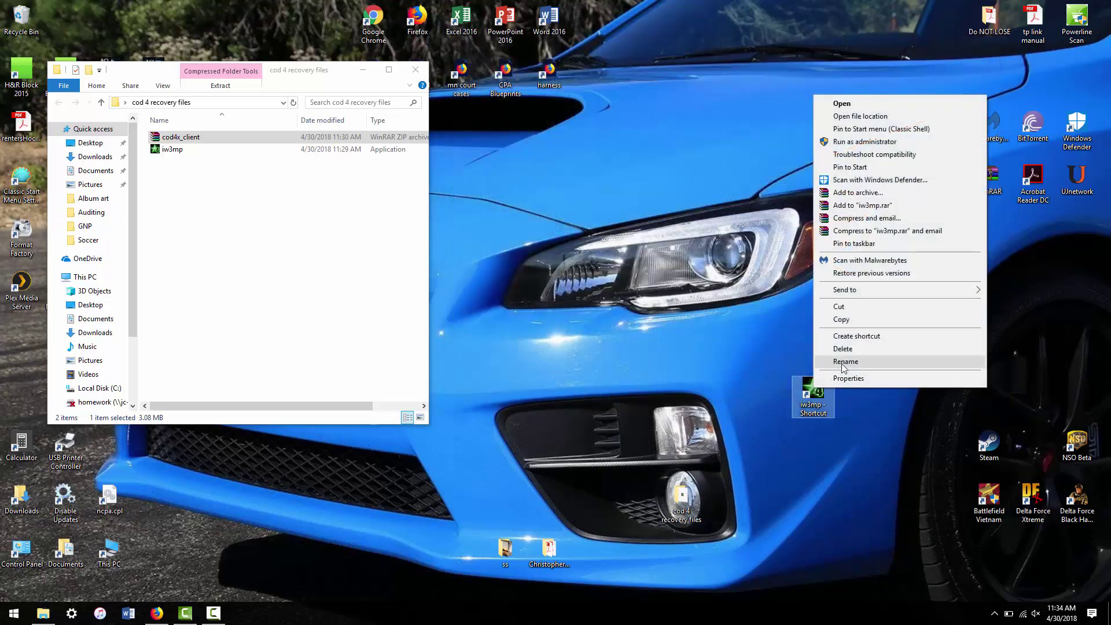
pyautogui.click(841, 362)
pyautogui.write('COD4')
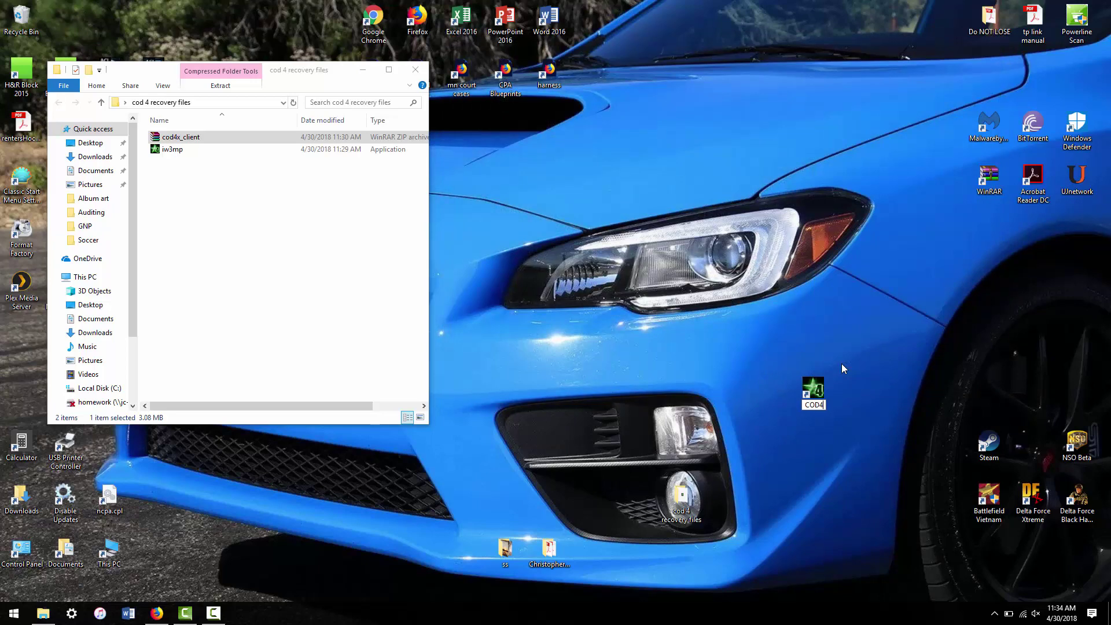
pyautogui.press('Return')
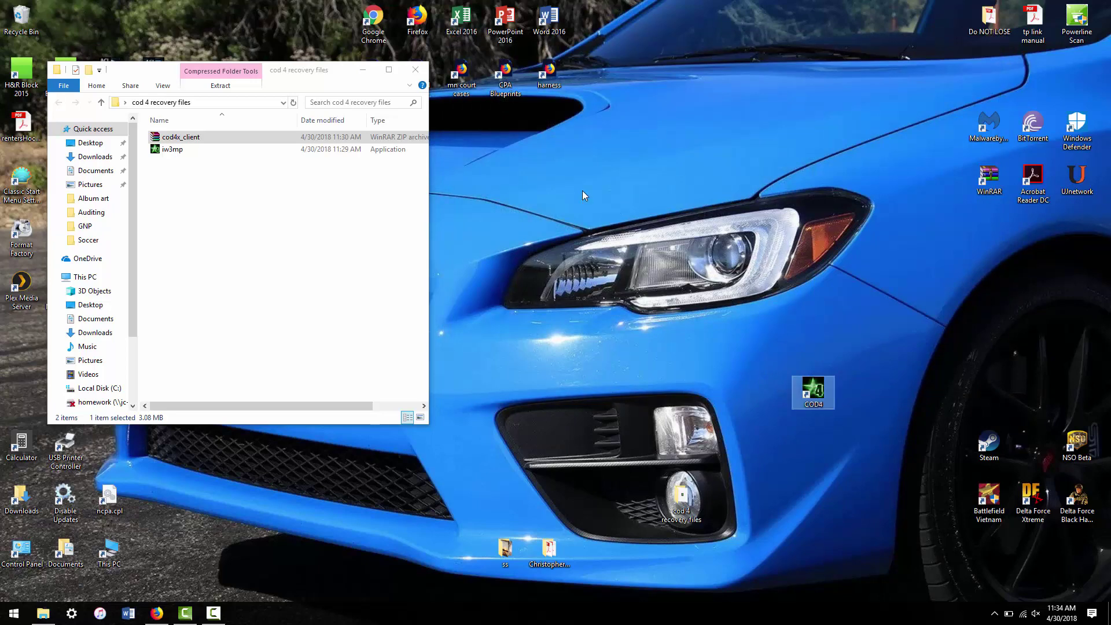
pyautogui.click(415, 69)
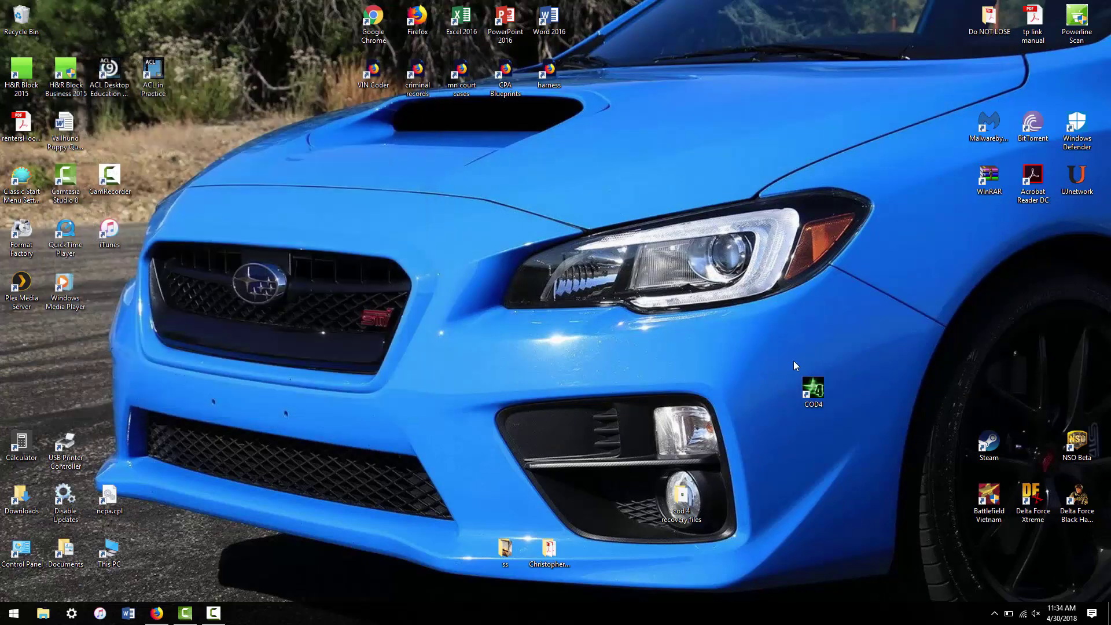
# Launch the game from the COD4 desktop shortcut and run r_fullscreen 0 in its console.
pyautogui.doubleClick(813, 389)
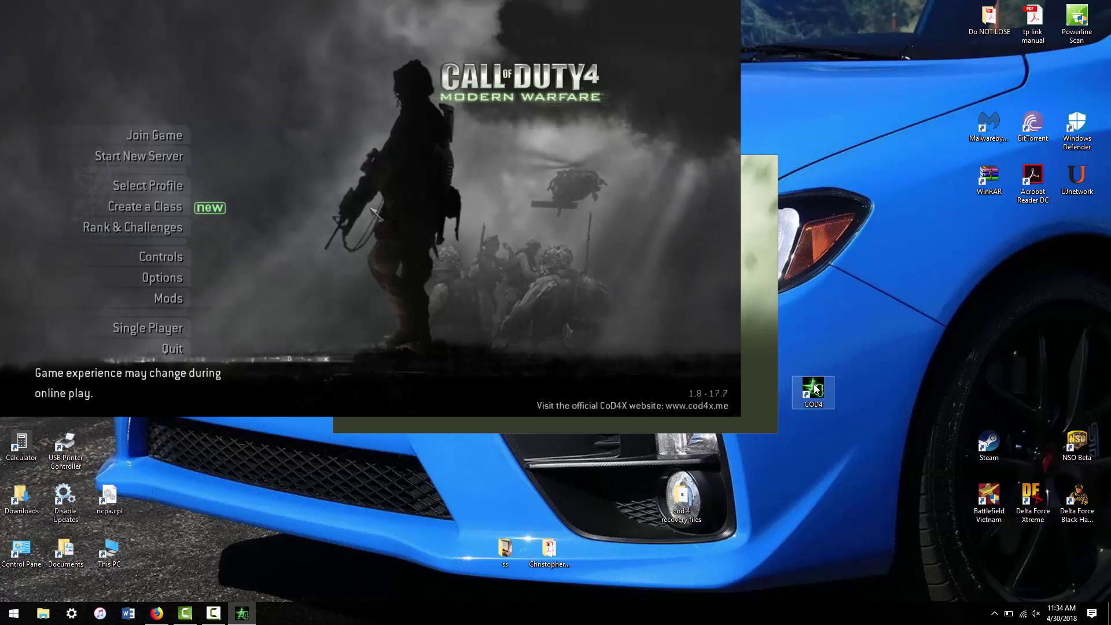
pyautogui.press('`')
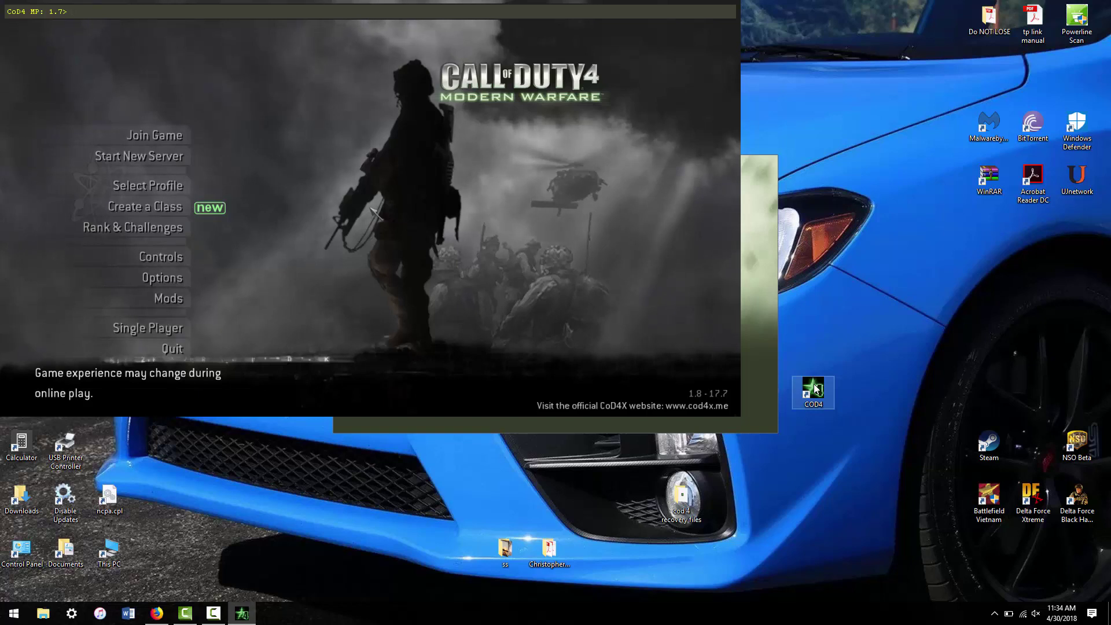
pyautogui.write('r_')
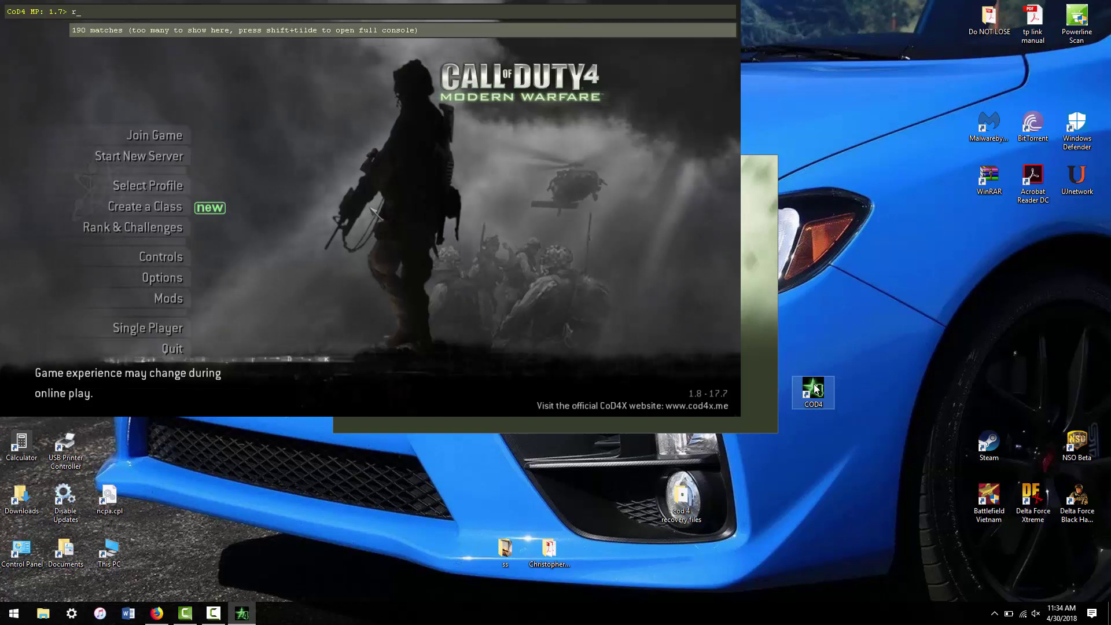
pyautogui.write('full')
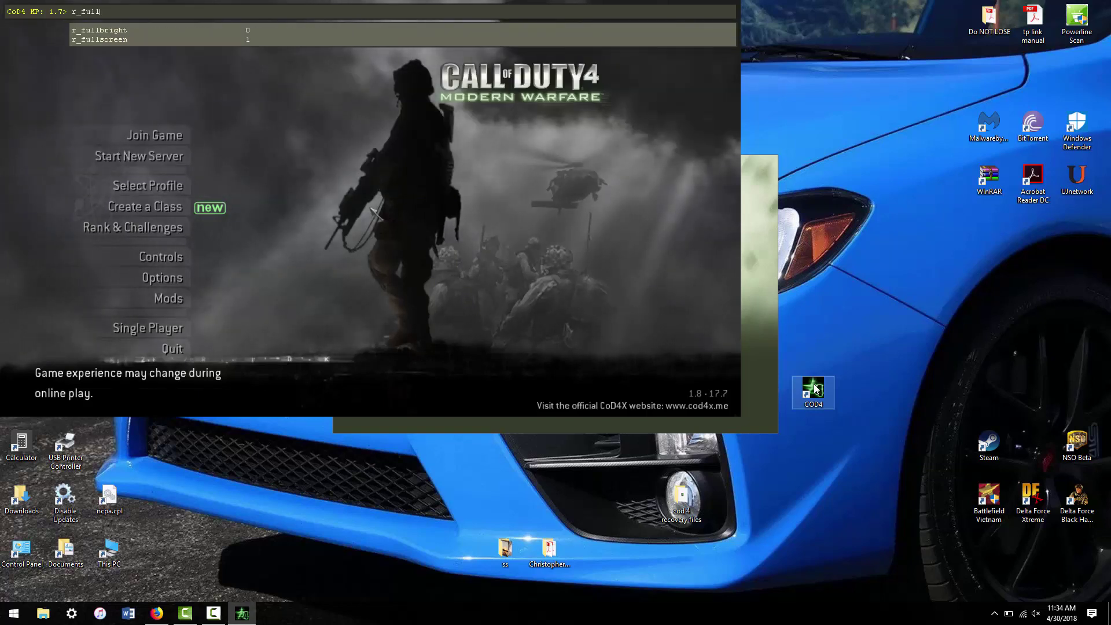
pyautogui.write('screen 0')
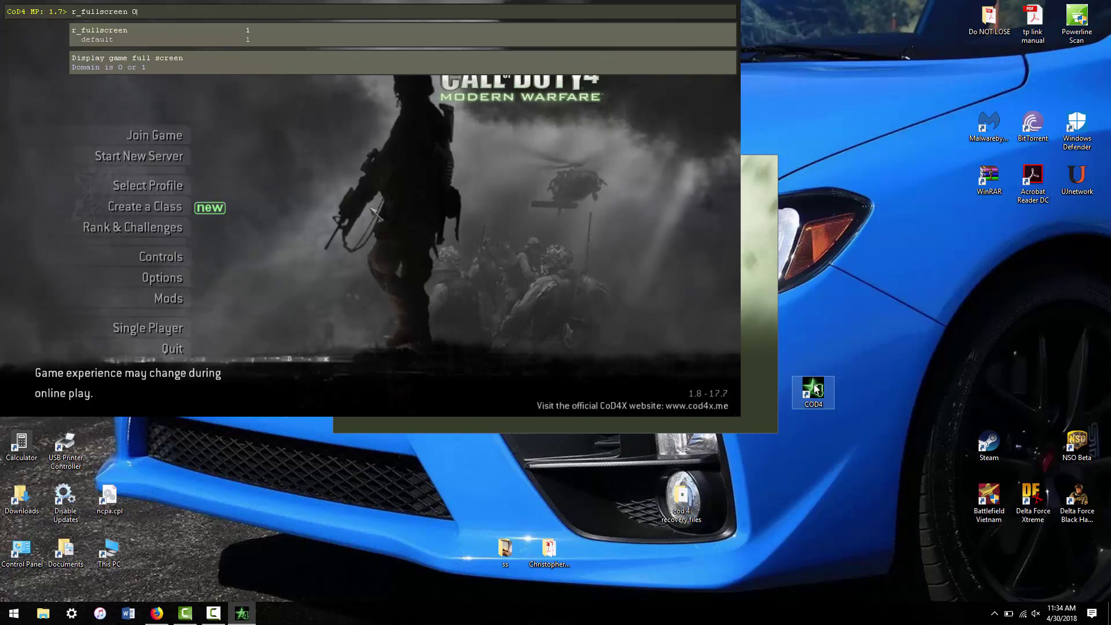
pyautogui.press('Return')
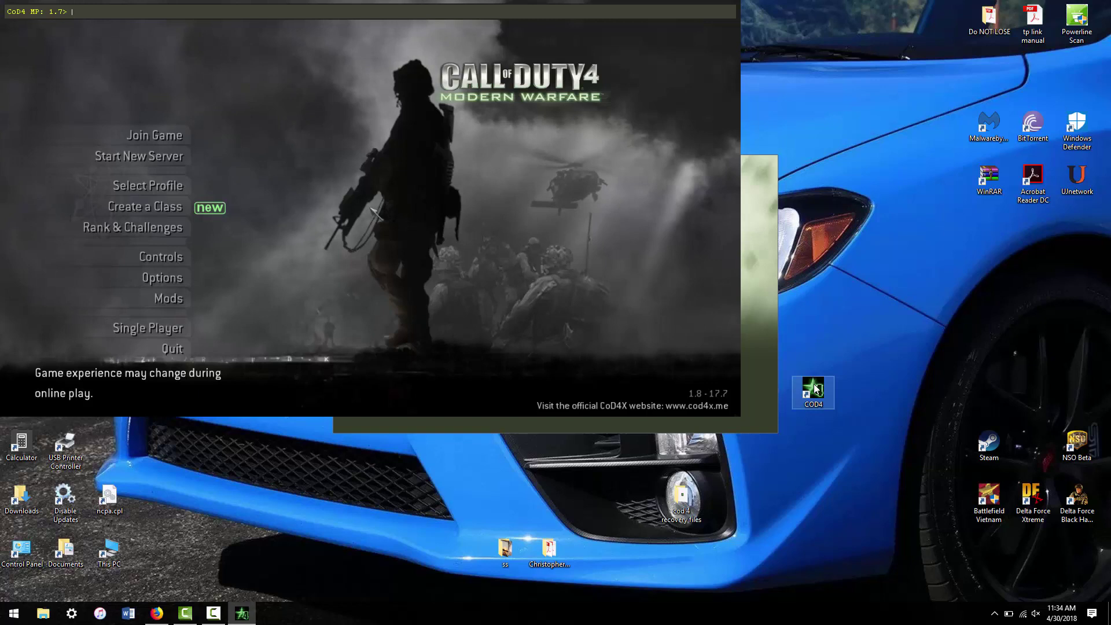
# Restart the game's video with vid_restart, close the console, and move the game window toward the middle of the desktop.
pyautogui.write('vi')
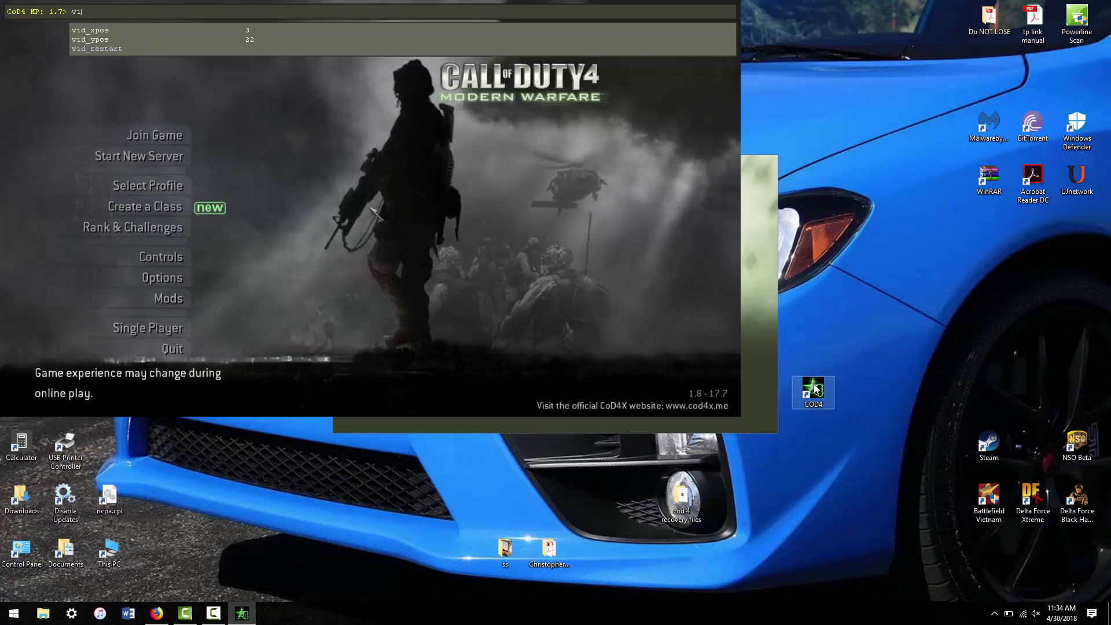
pyautogui.write('d_')
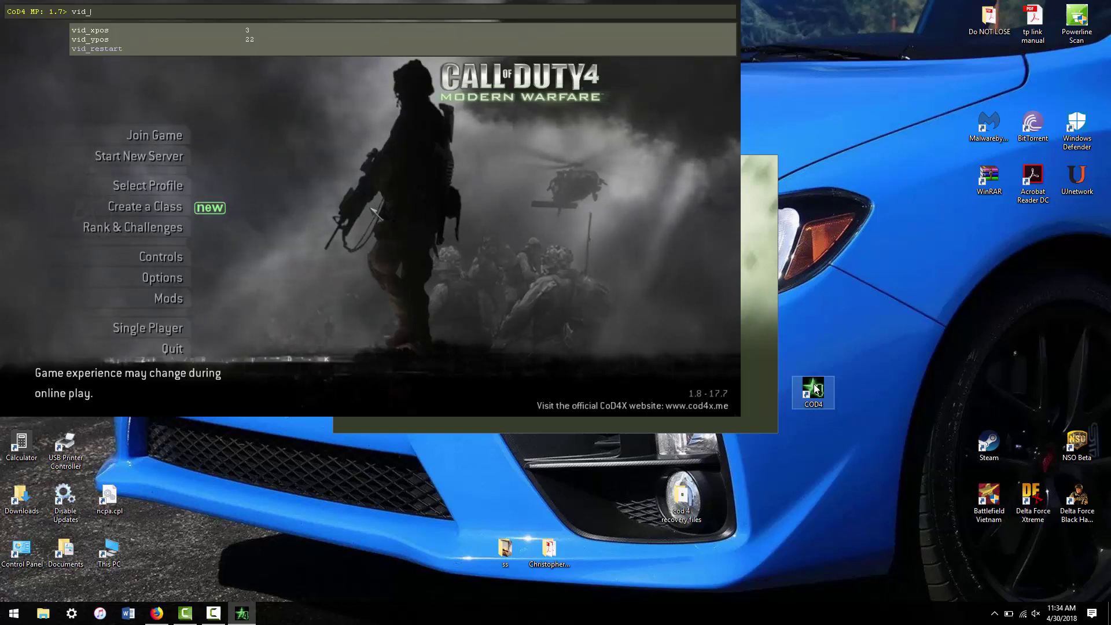
pyautogui.write('rest')
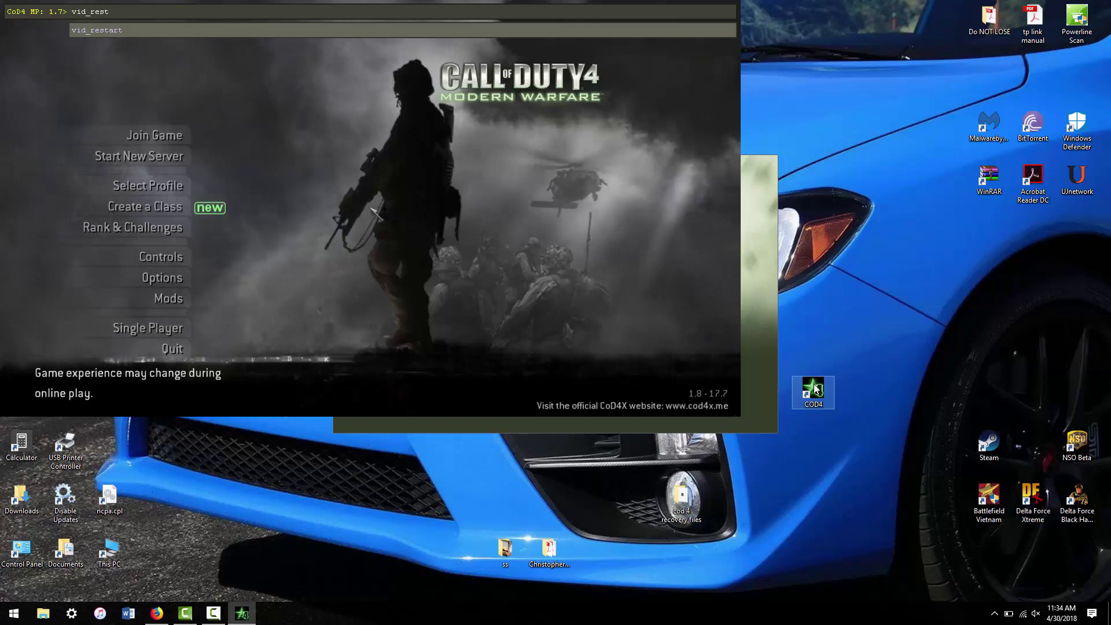
pyautogui.write('art')
pyautogui.press('Return')
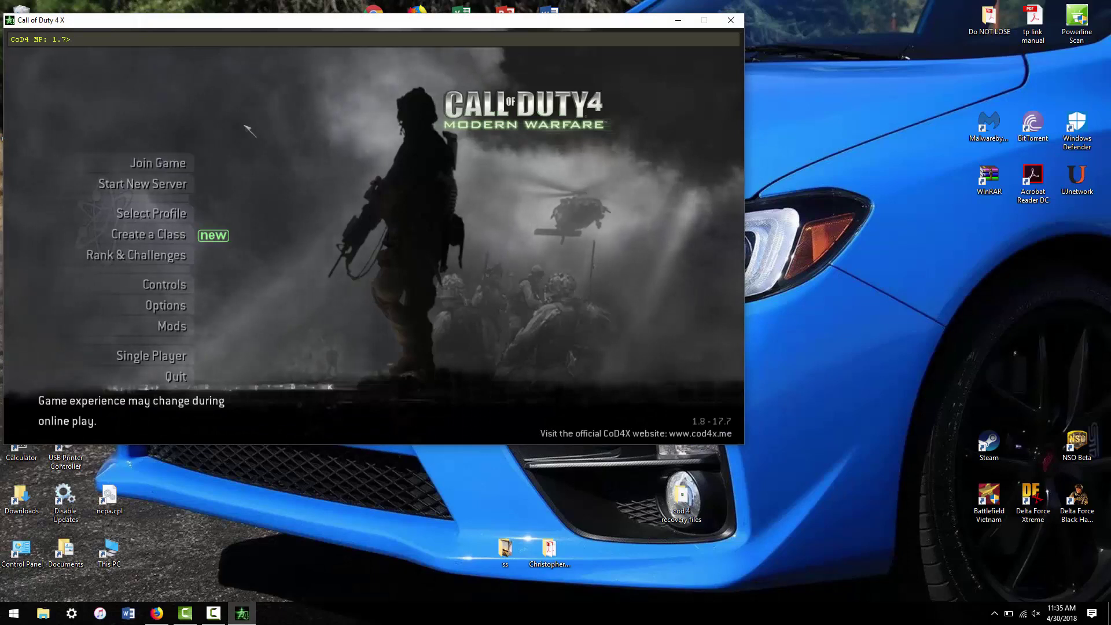
pyautogui.press('`')
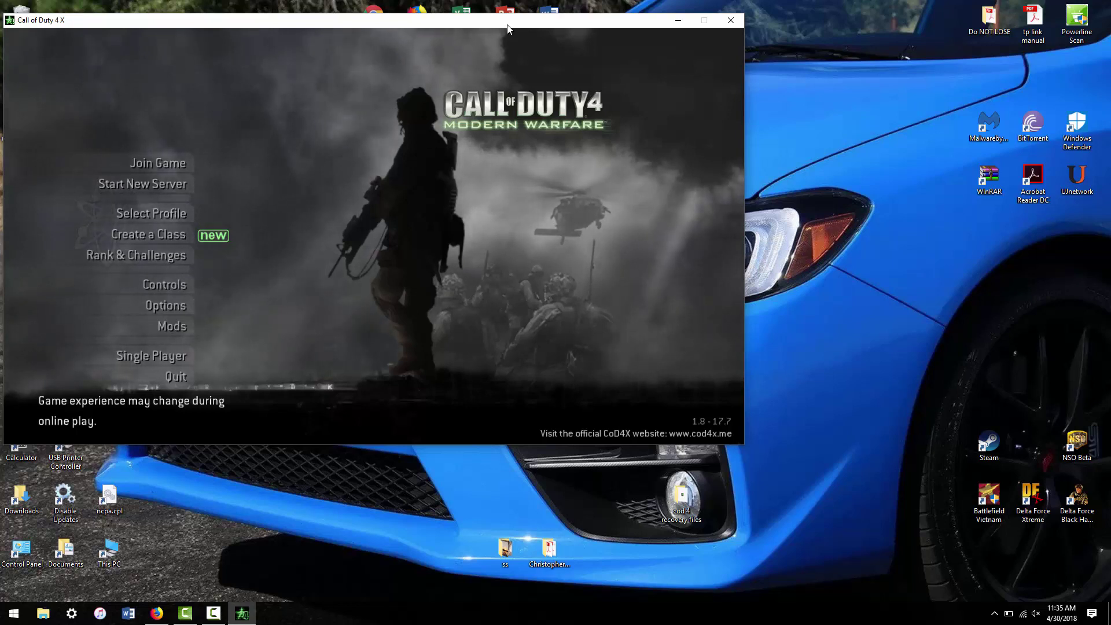
pyautogui.moveTo(507, 27); pyautogui.dragTo(778, 34)
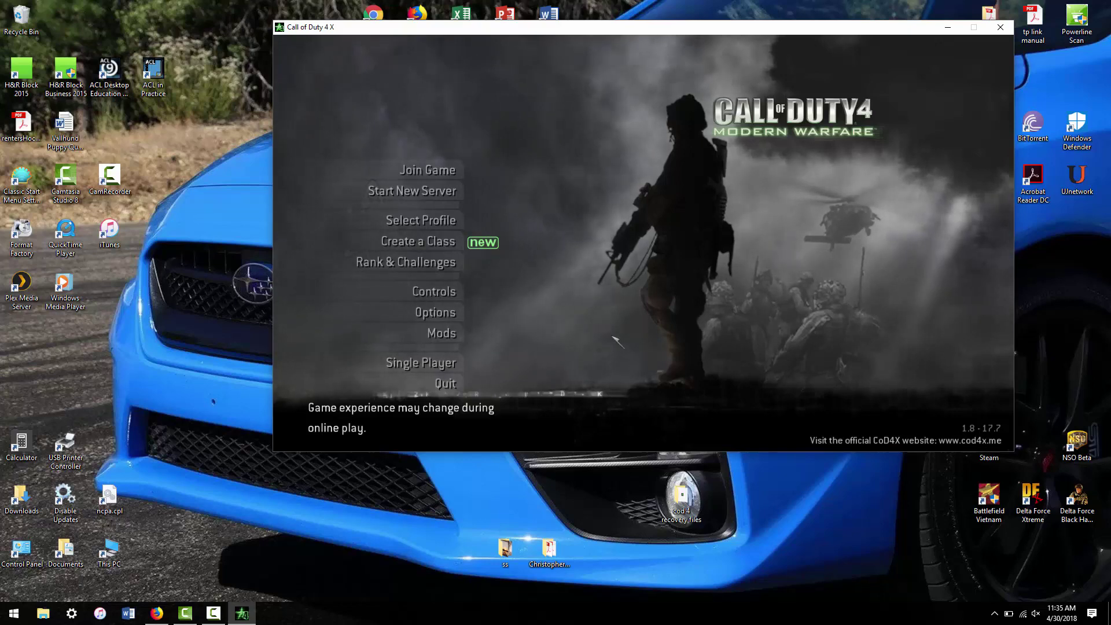
# Check the saved loadouts in Custom Slot 1 and Custom Slot 2 and return to the main menu.
pyautogui.click(434, 242)
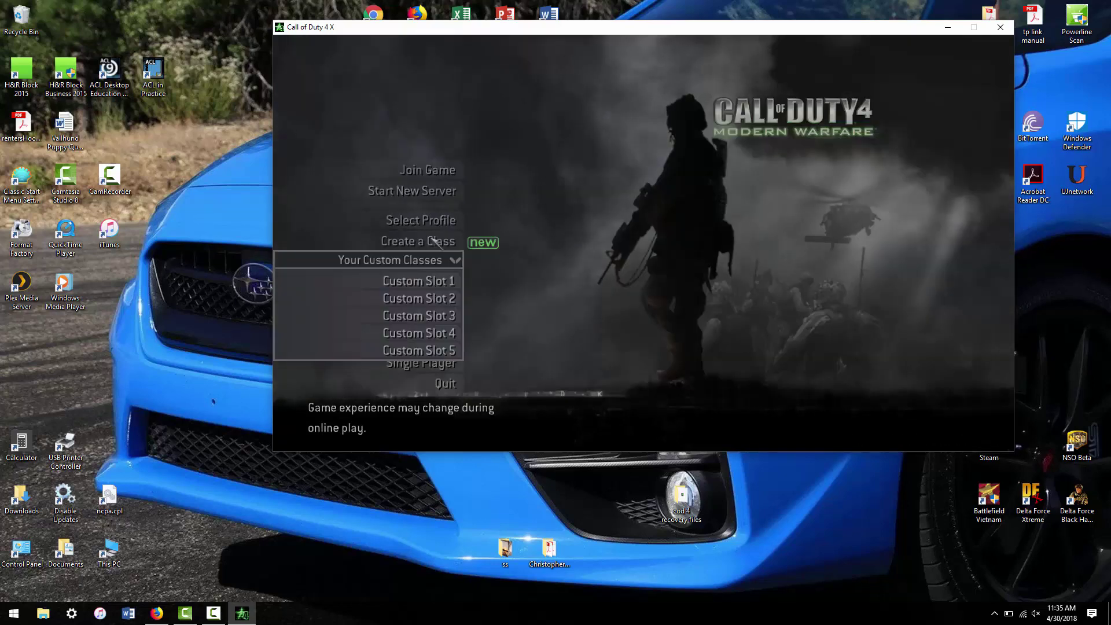
pyautogui.click(428, 277)
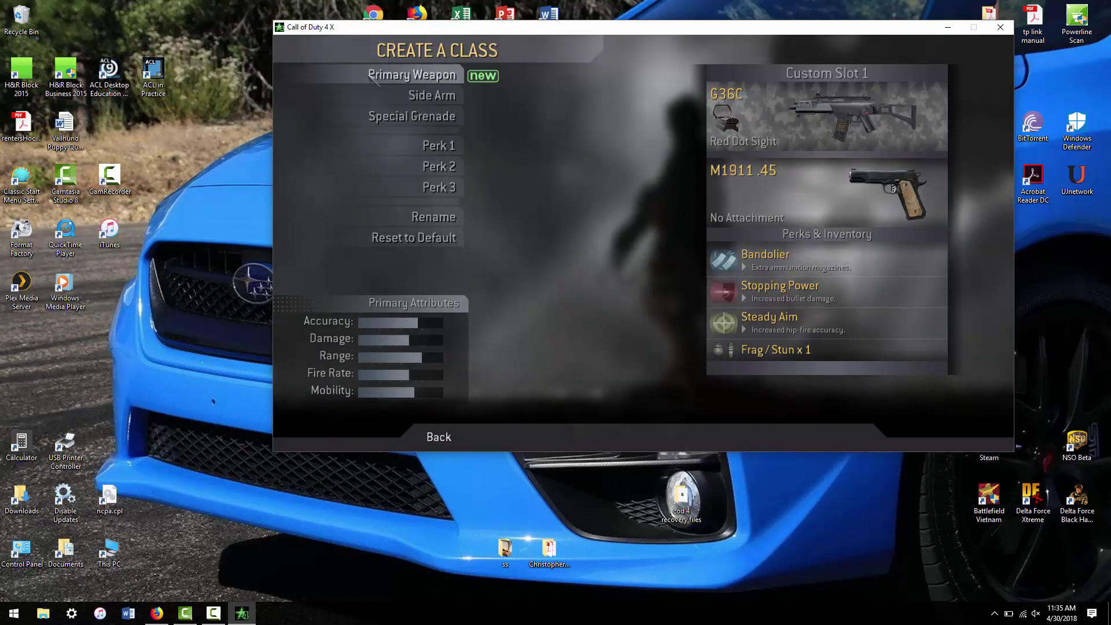
pyautogui.click(436, 434)
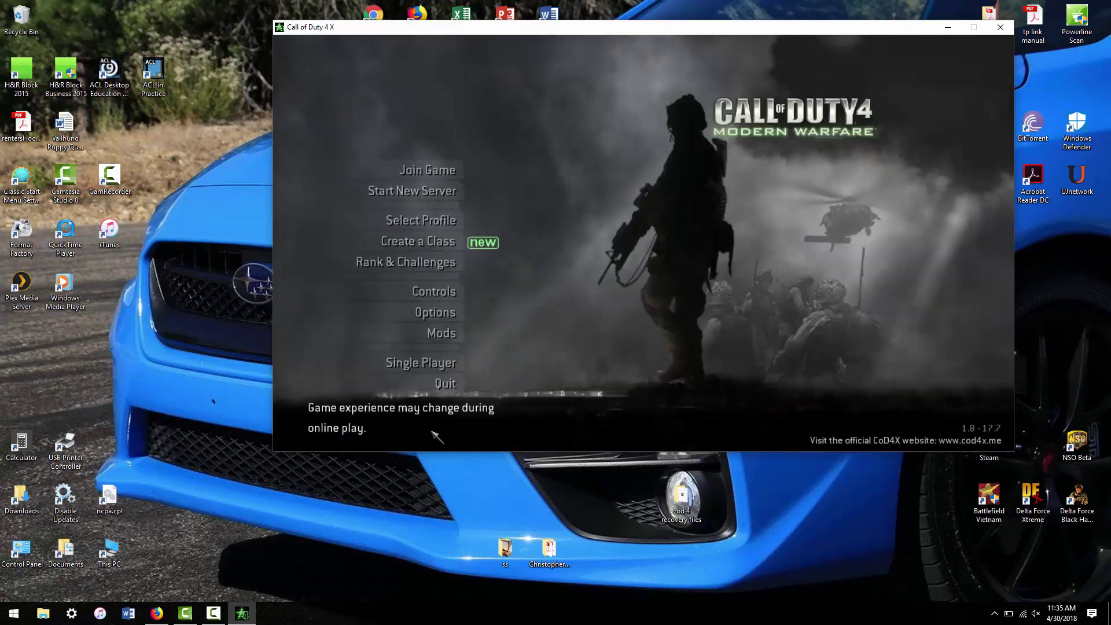
pyautogui.click(444, 249)
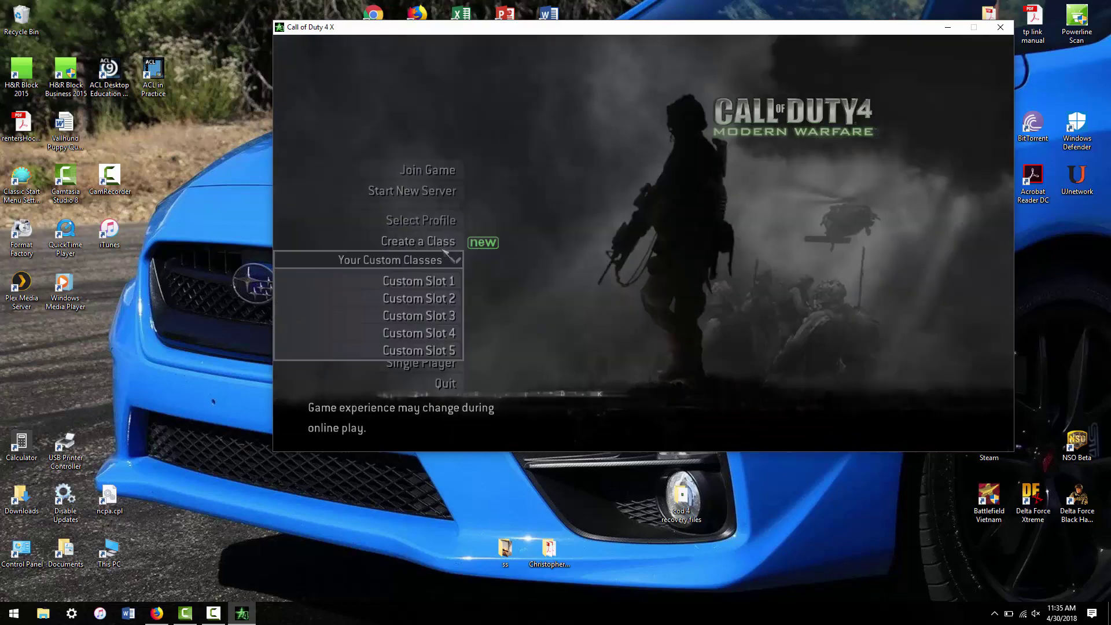
pyautogui.click(443, 298)
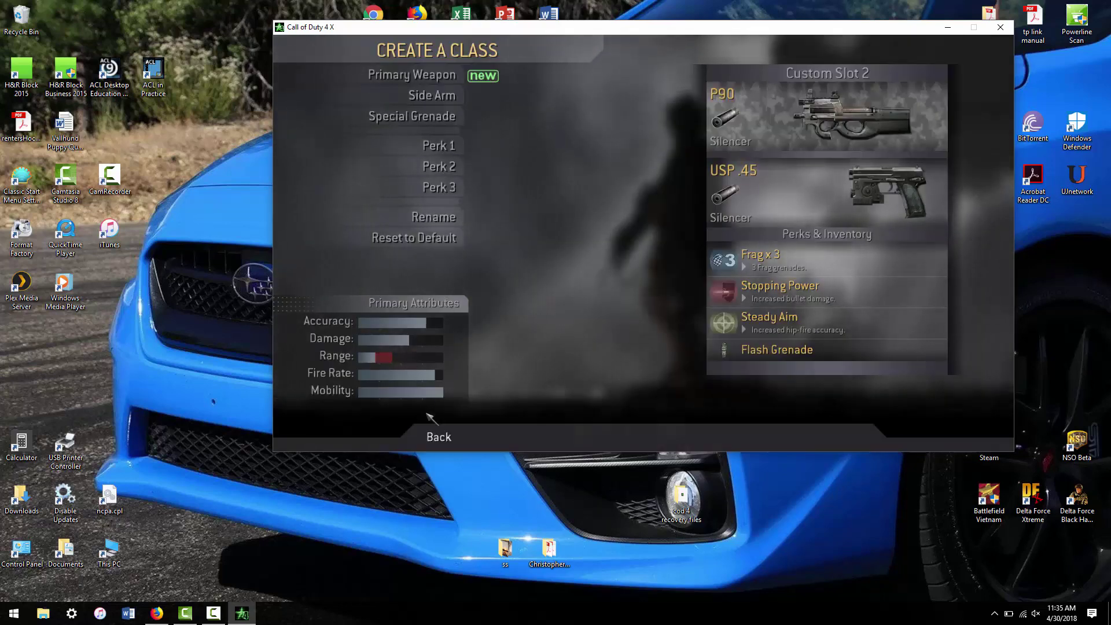
pyautogui.click(437, 435)
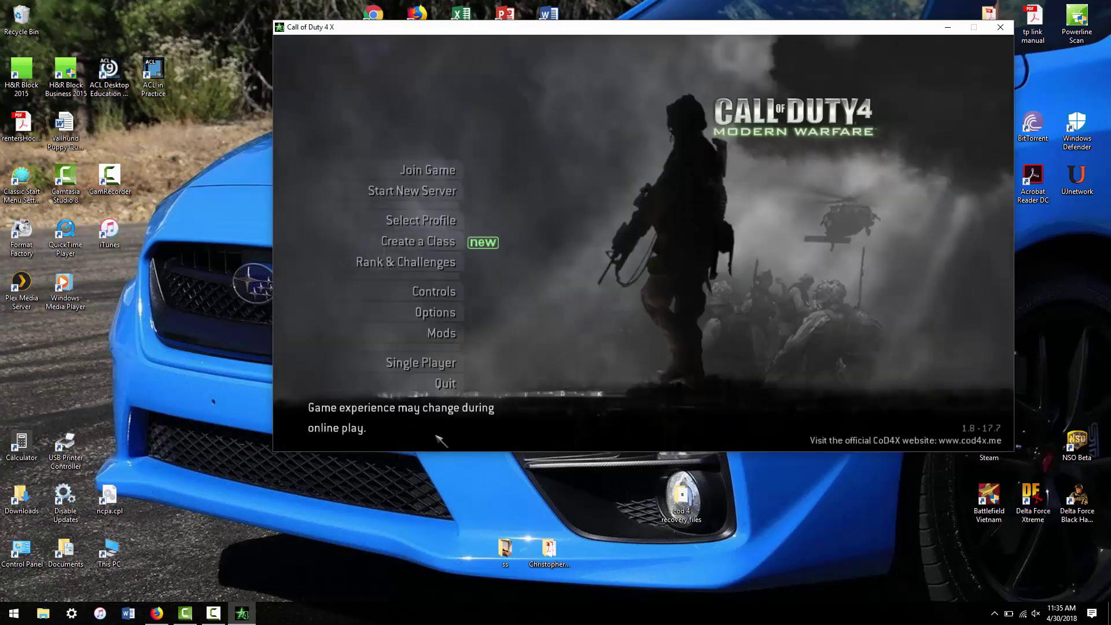
# Open the multiplayer server browser, set its source to Internet CoD4X, and refresh the server list.
pyautogui.click(435, 177)
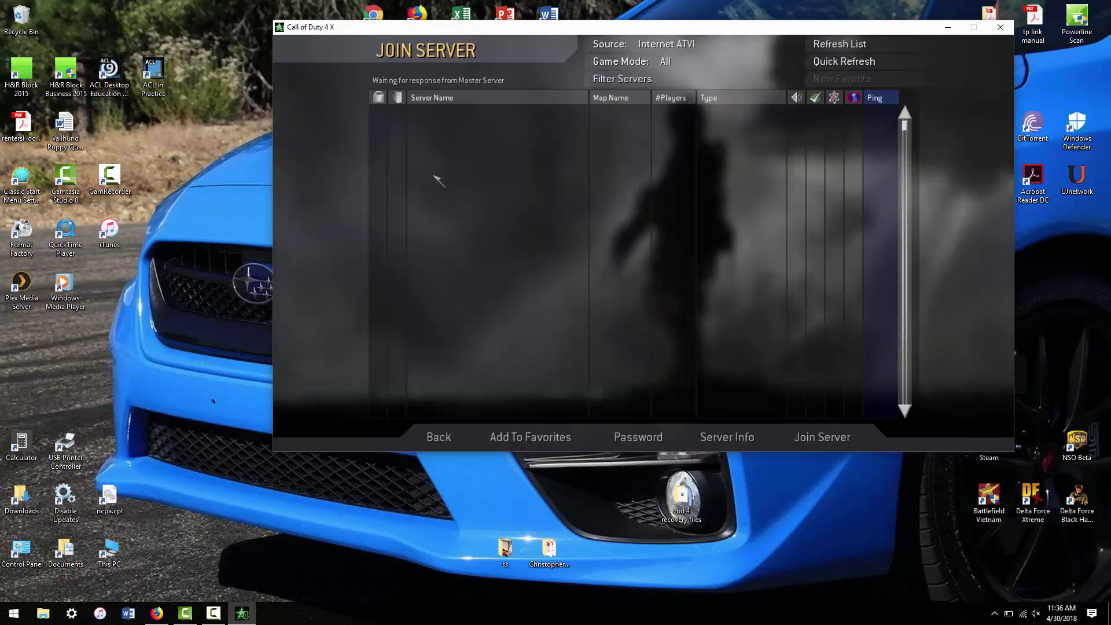
pyautogui.click(669, 44)
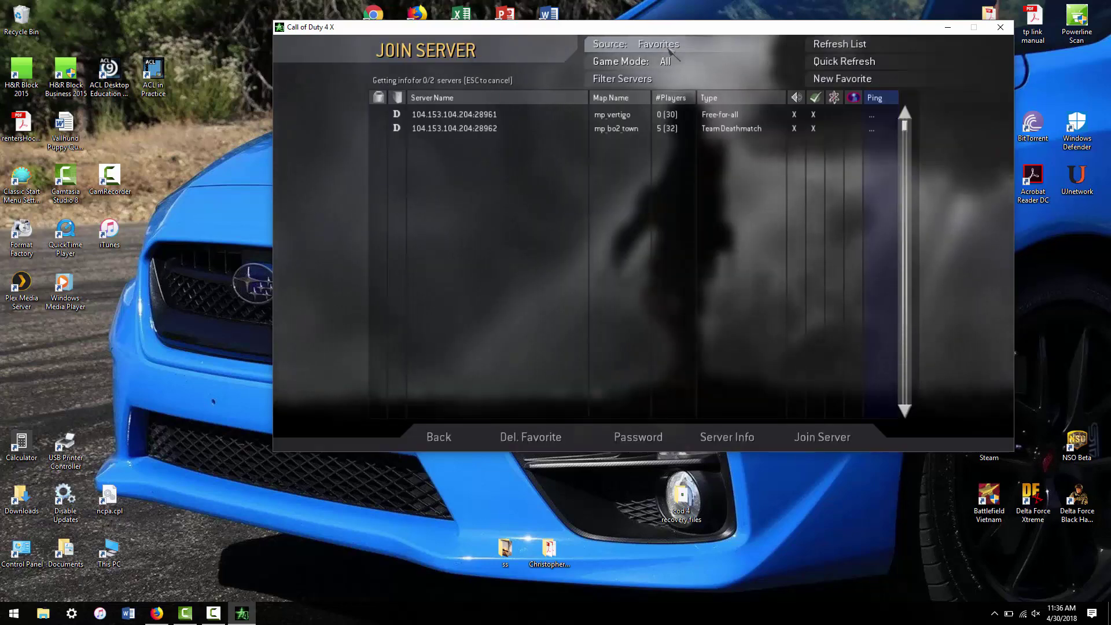
pyautogui.click(669, 44)
pyautogui.click(669, 44)
pyautogui.click(669, 44)
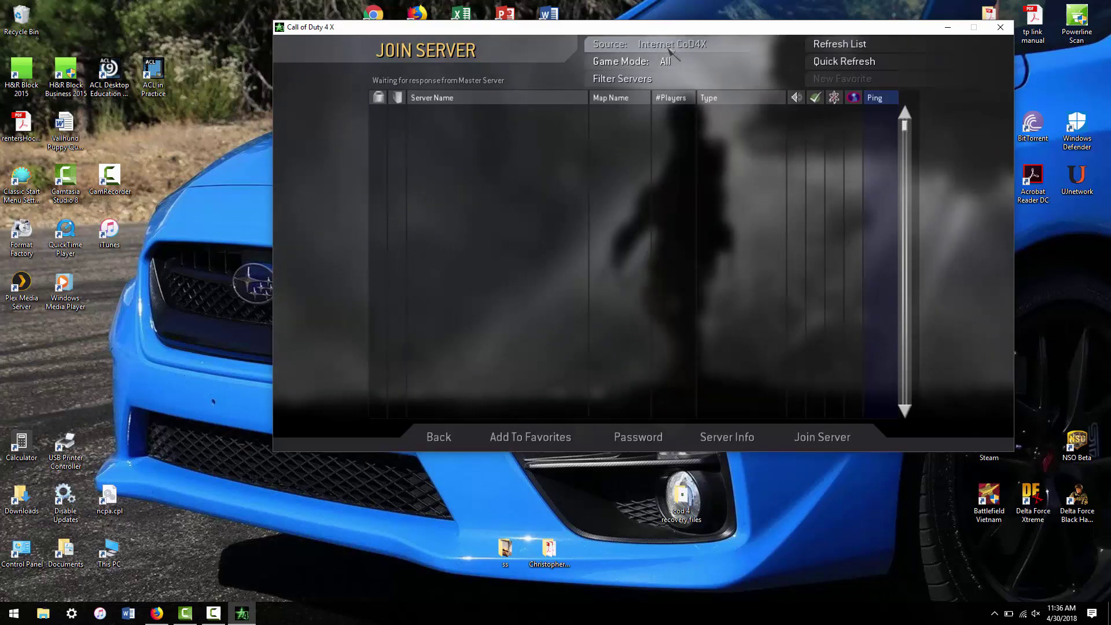
pyautogui.click(866, 47)
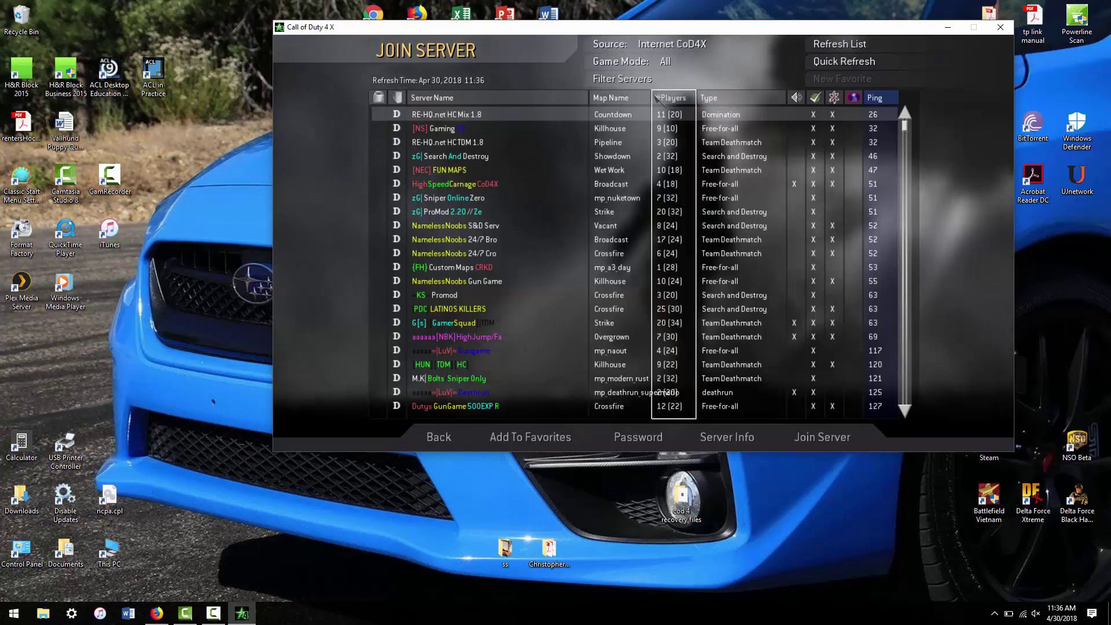
# Compare the Internet ATVI and Internet CoD4X server lists, and quick-refresh the Favorites list.
pyautogui.click(703, 45)
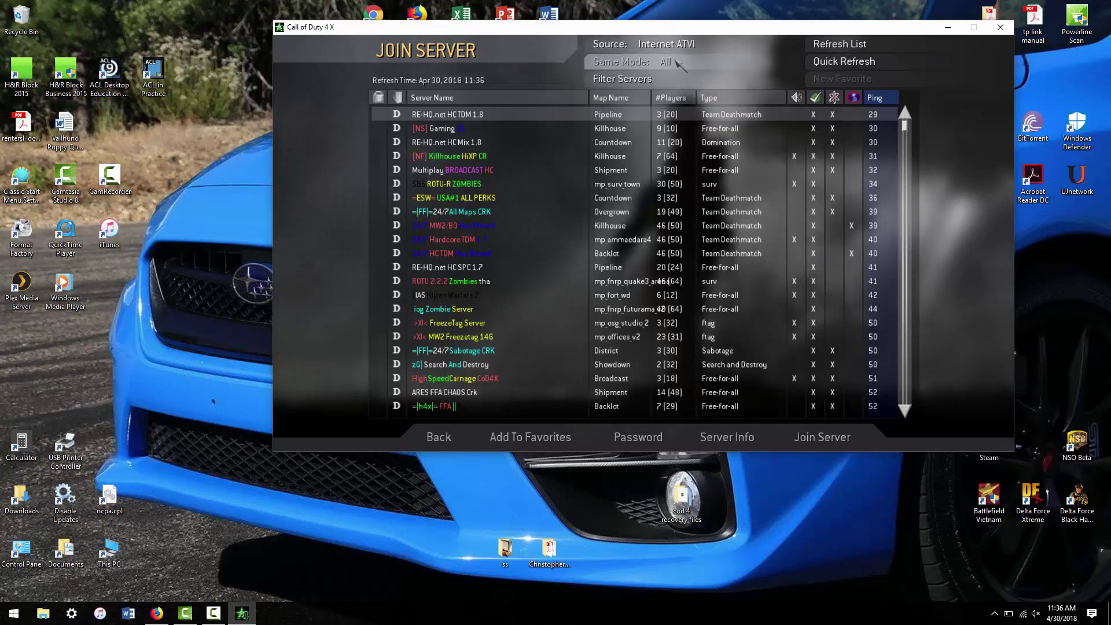
pyautogui.click(686, 44)
pyautogui.click(688, 45)
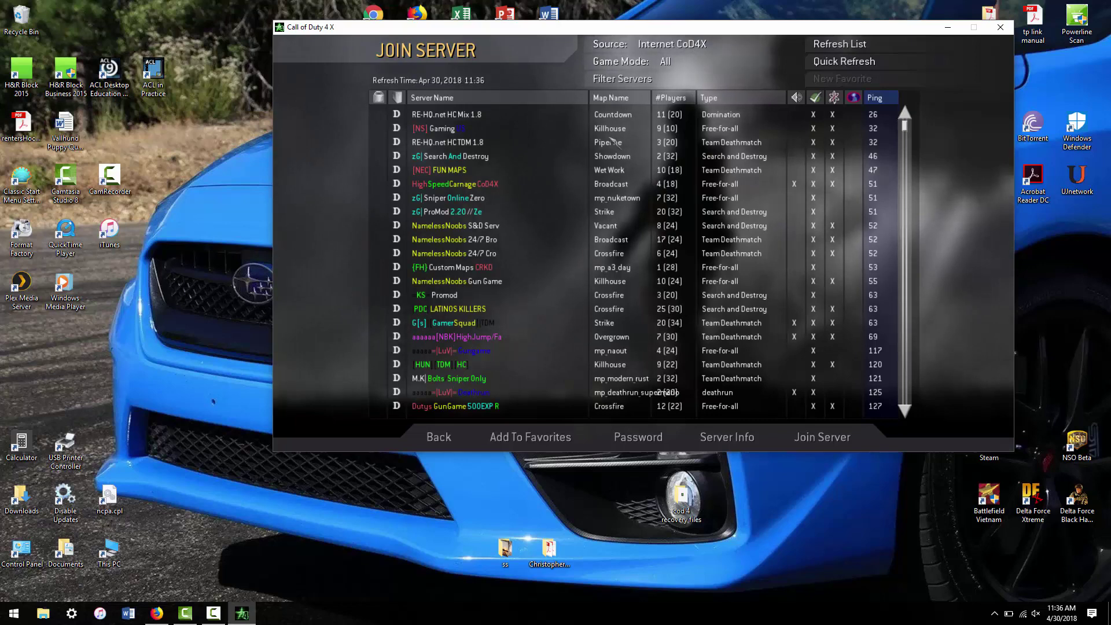
pyautogui.click(688, 47)
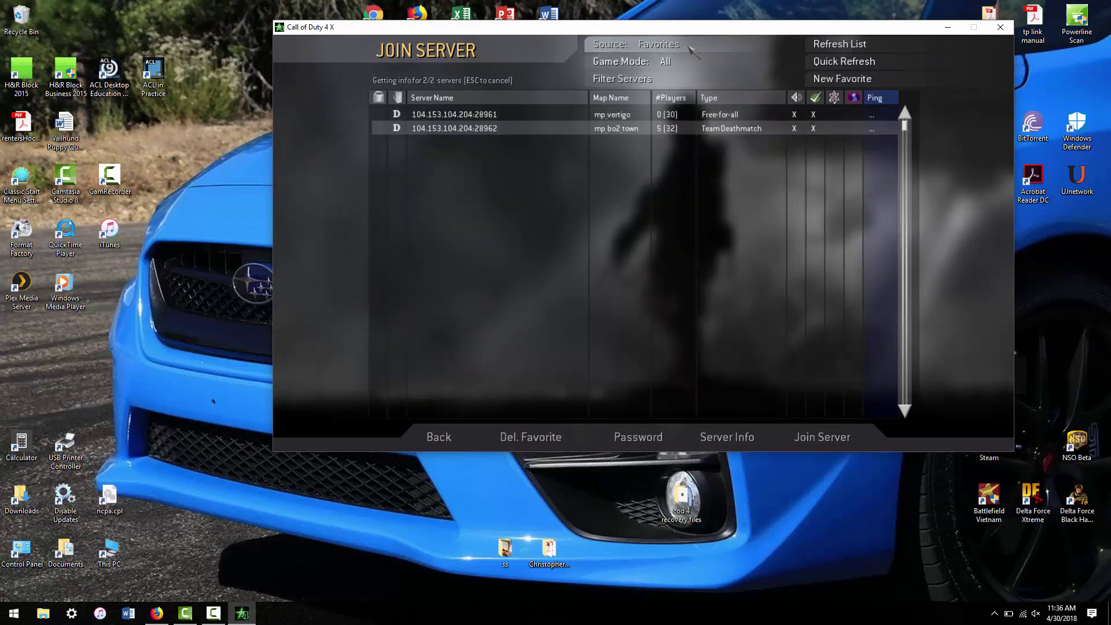
pyautogui.click(833, 63)
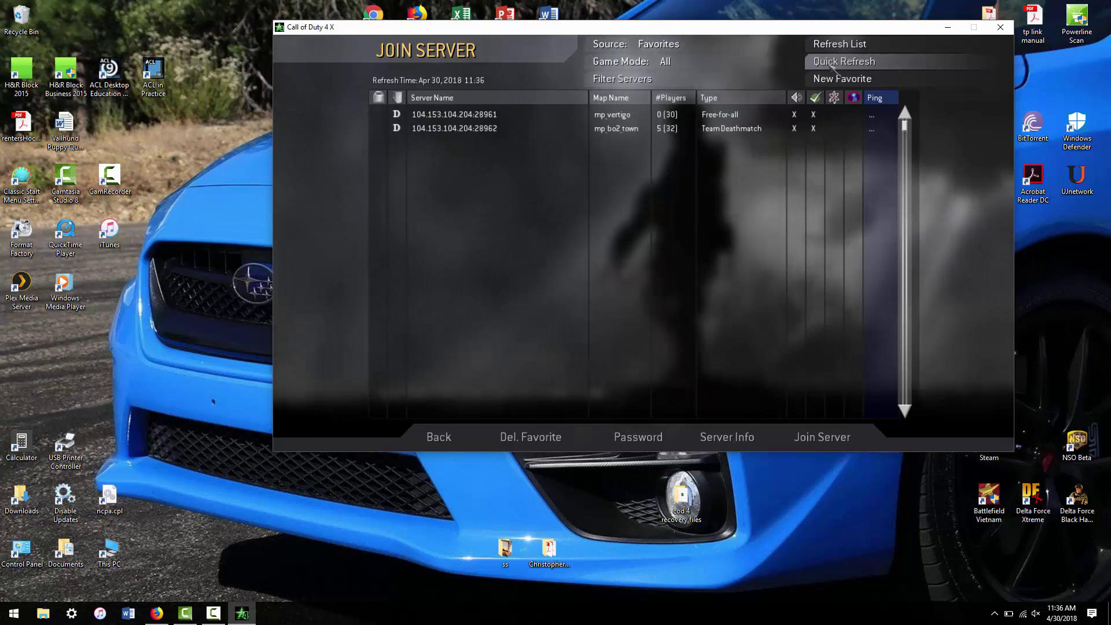
# Set the server source to Internet ATVI, sort the servers by type, and select the =ESW= EU#7 DOMINATION server.
pyautogui.click(659, 47)
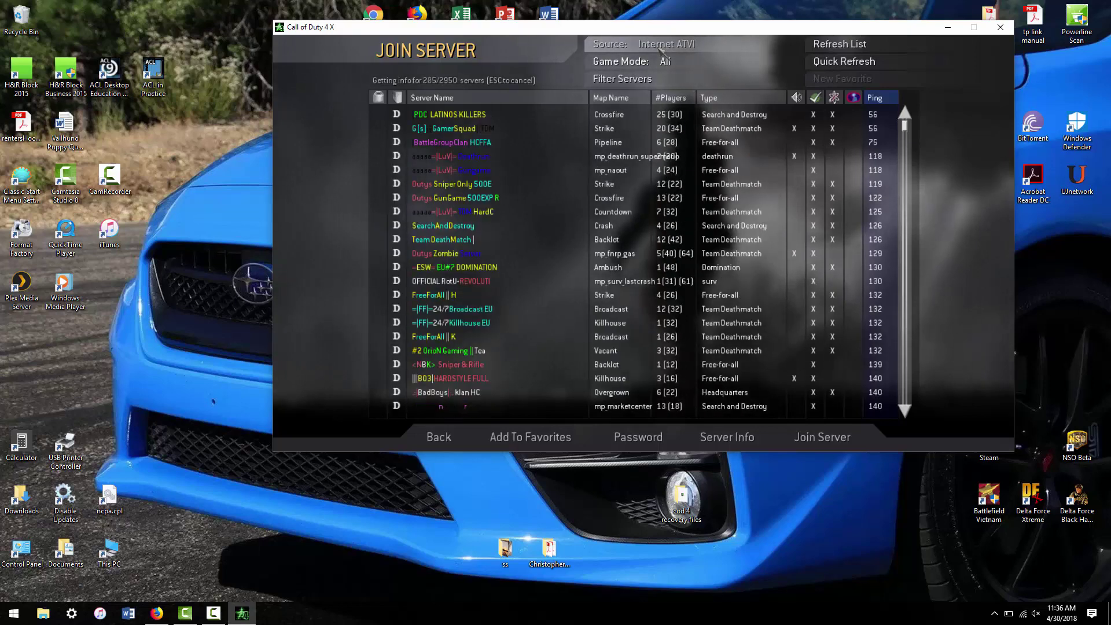
pyautogui.click(723, 100)
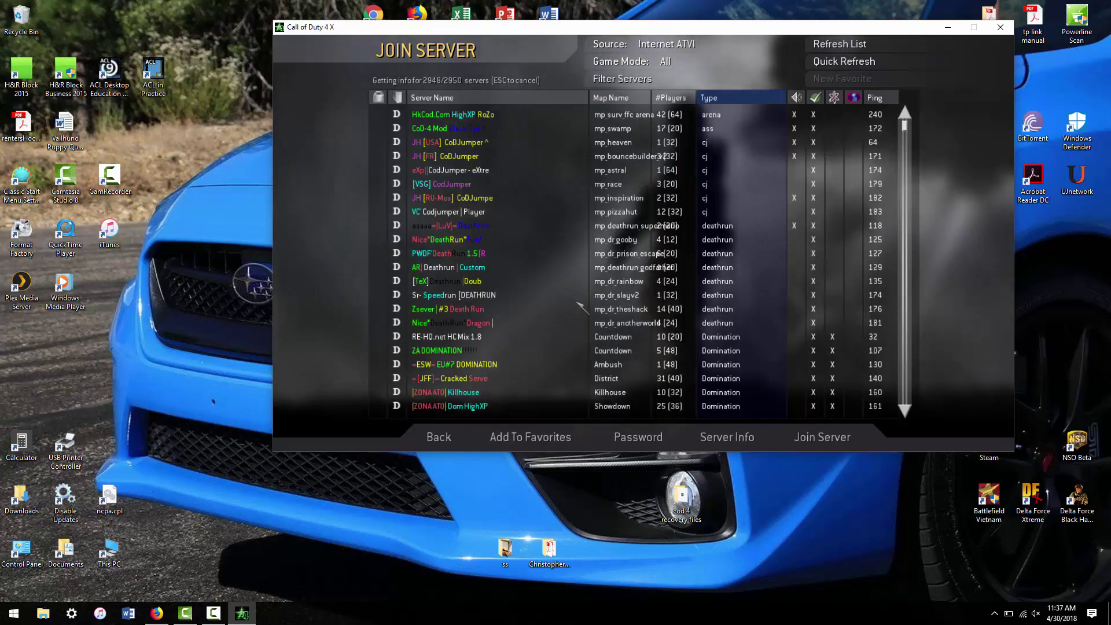
pyautogui.scroll(-20, 581, 307)
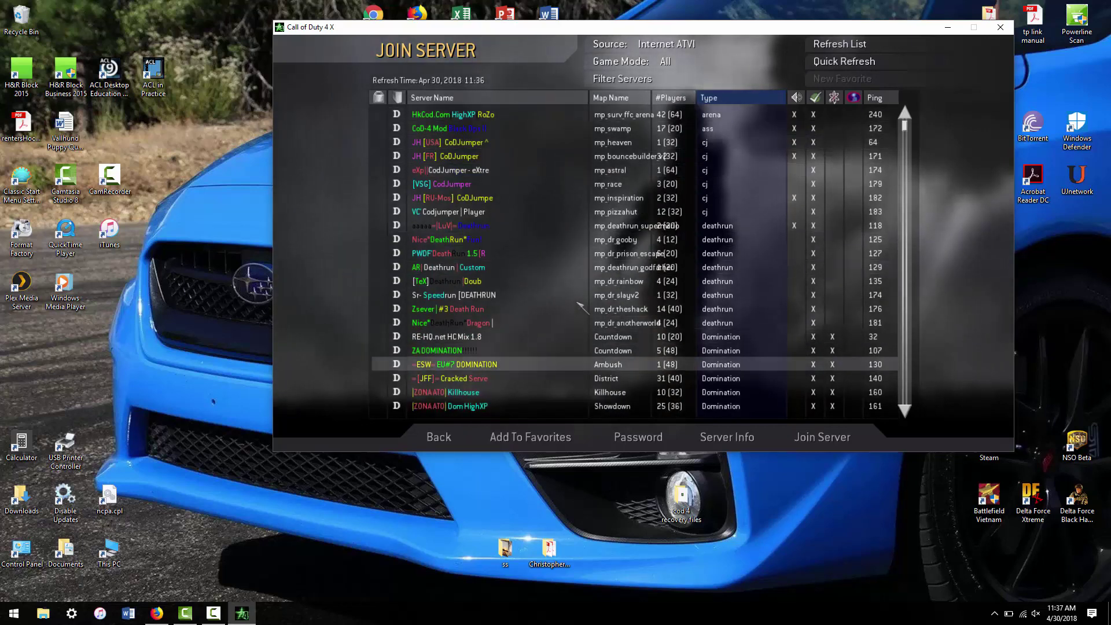
pyautogui.scroll(-8, 580, 307)
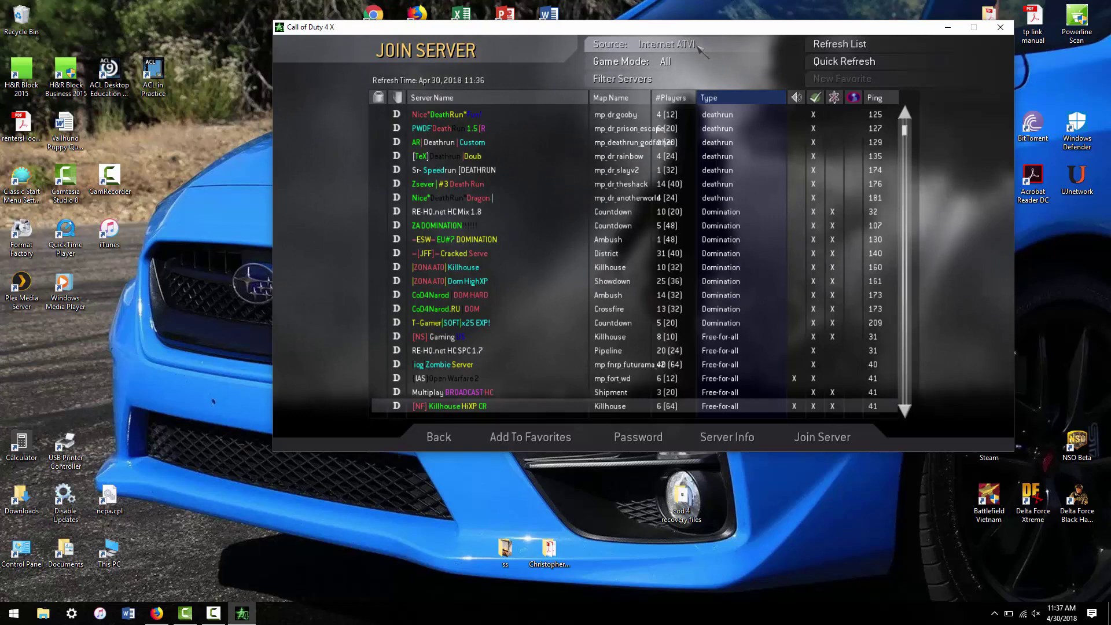
pyautogui.click(455, 233)
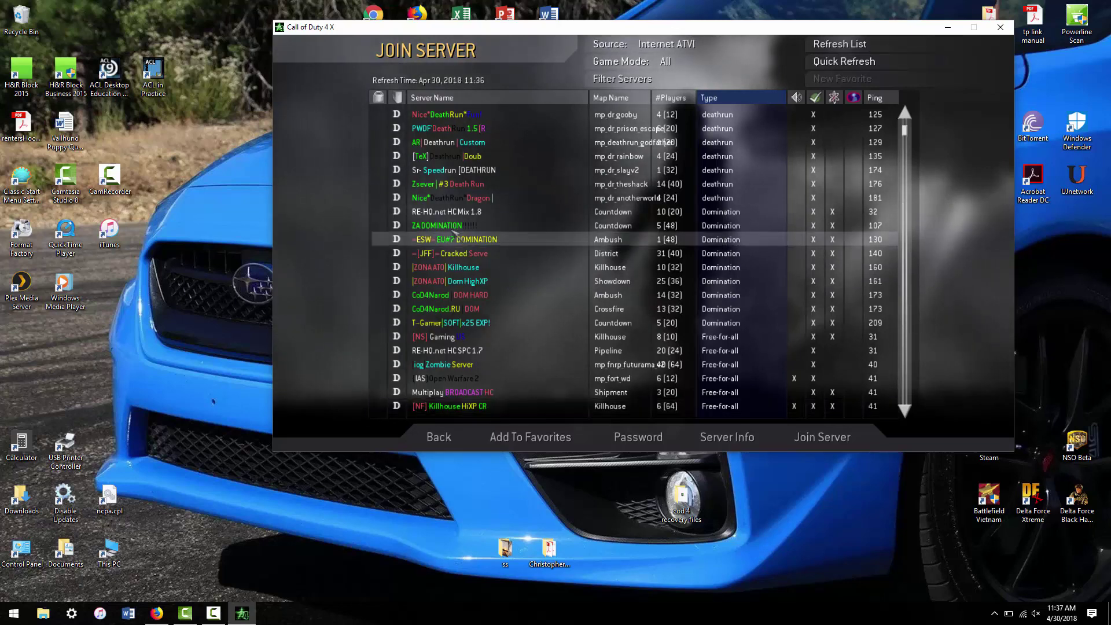
# Join the ZA DOMINATION server running the Countdown map to test the connection.
pyautogui.click(450, 225)
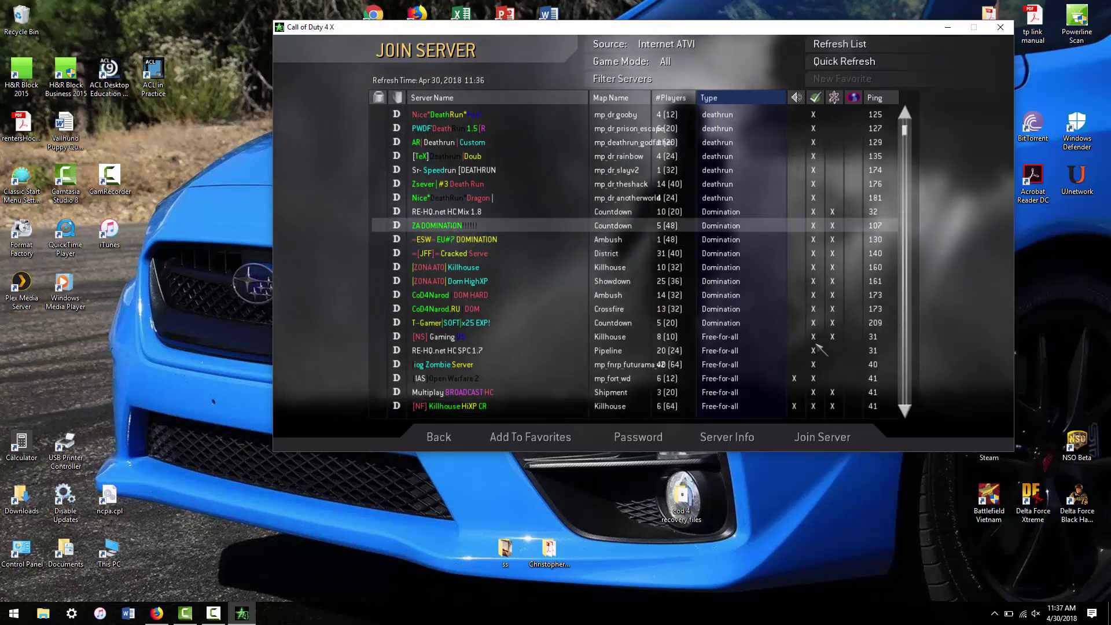
pyautogui.click(821, 437)
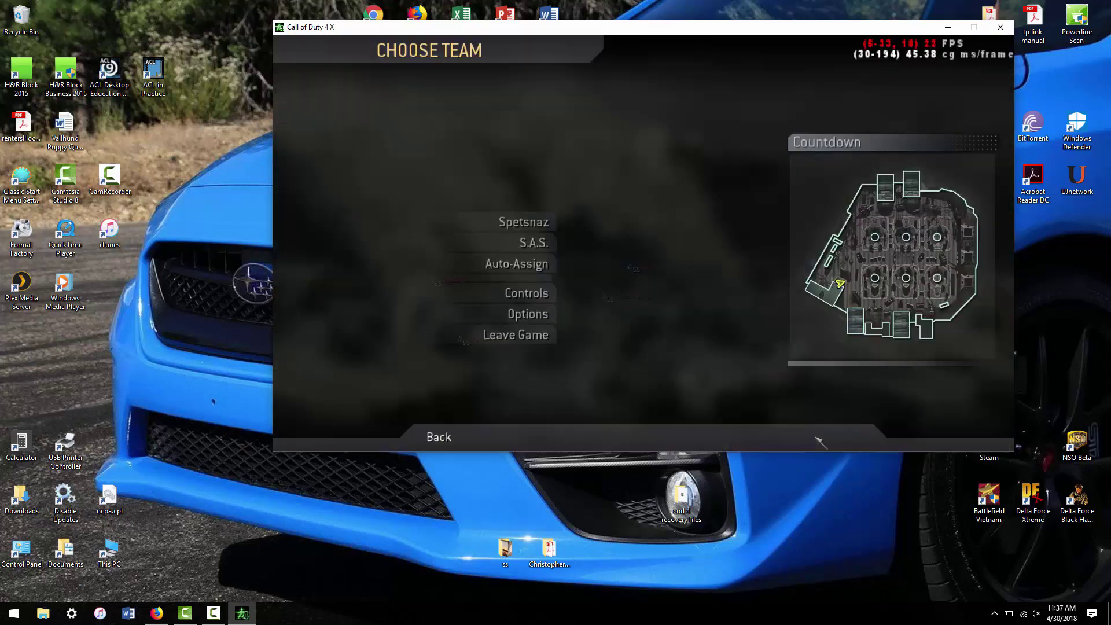
# Leave the Countdown match without choosing a team and quit the game to the desktop.
pyautogui.click(547, 344)
pyautogui.click(698, 248)
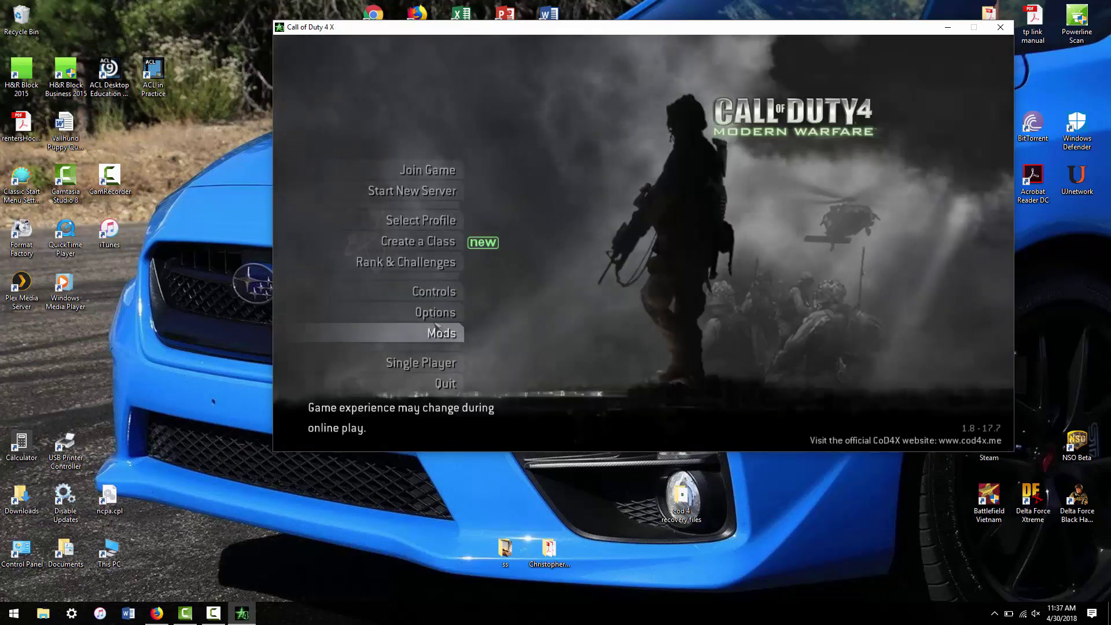
pyautogui.click(440, 384)
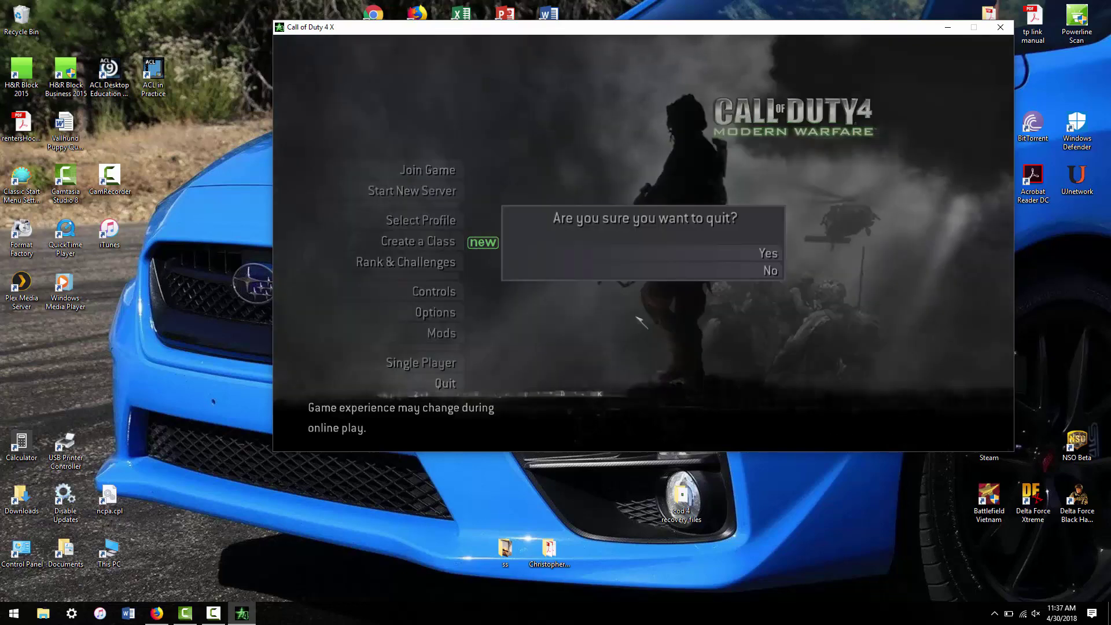
pyautogui.click(744, 254)
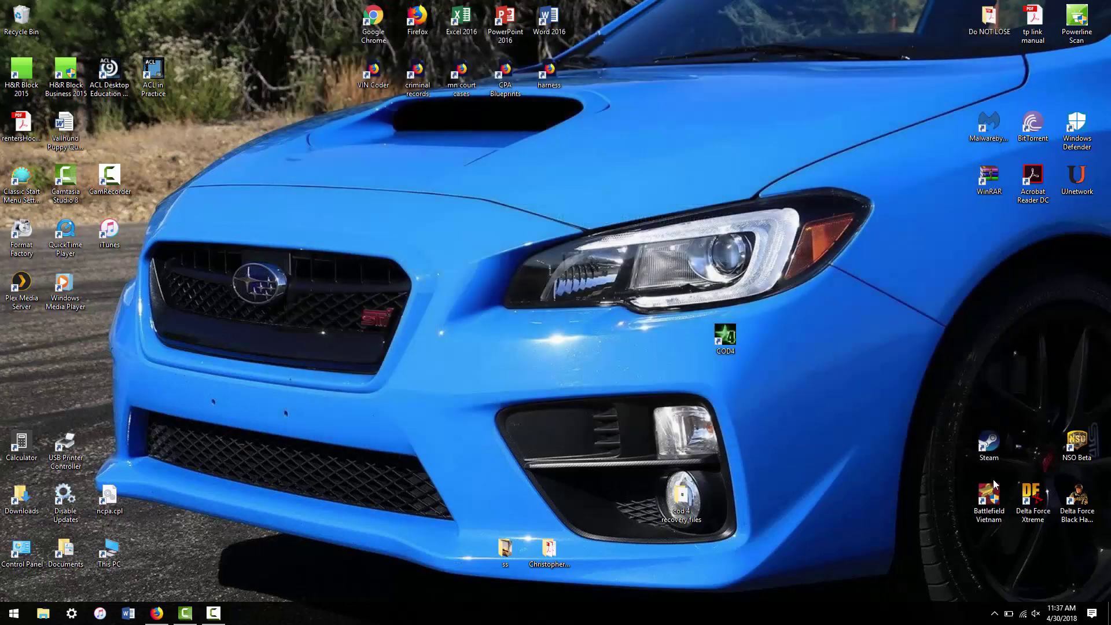
# Start Steam from the desktop and check the contents of the cod 4 recovery files folder.
pyautogui.click(986, 449)
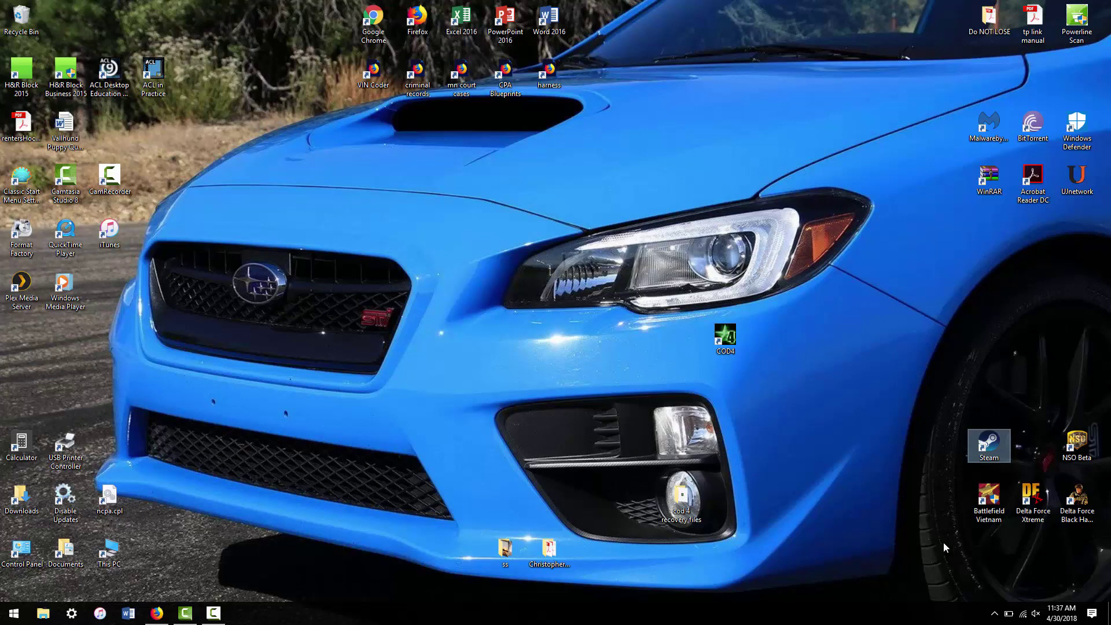
pyautogui.click(994, 613)
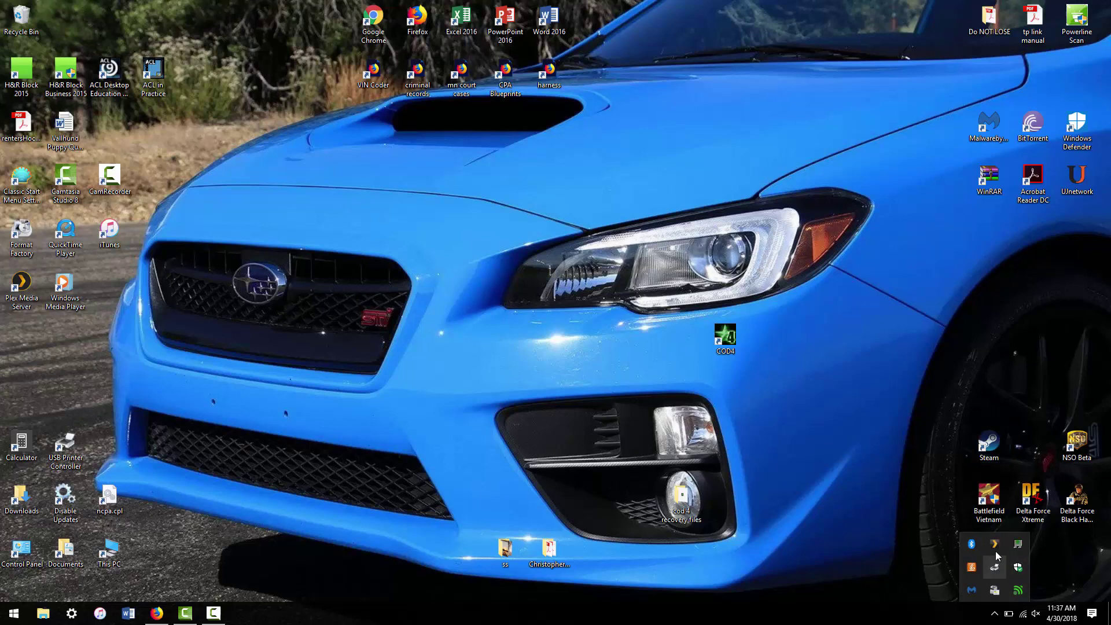
pyautogui.click(1001, 443)
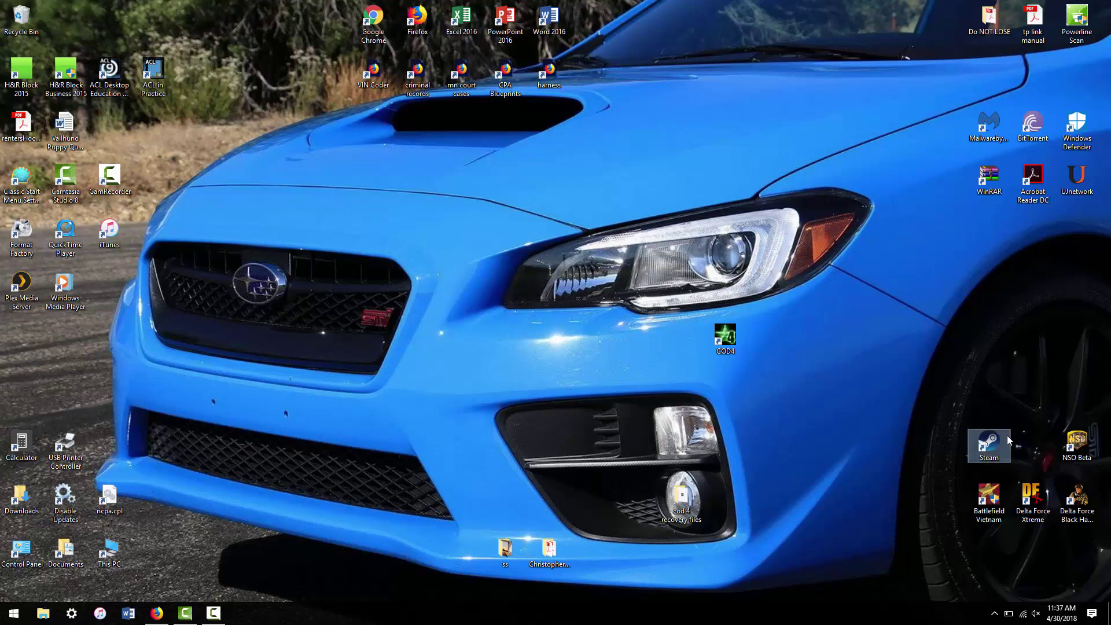
pyautogui.doubleClick(681, 496)
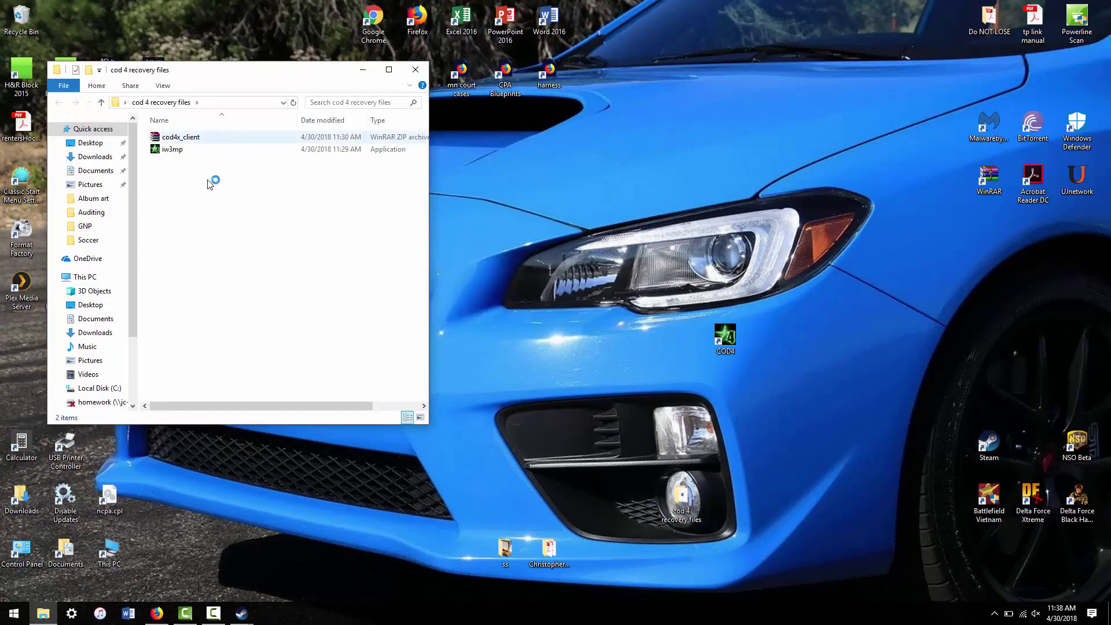
pyautogui.click(415, 70)
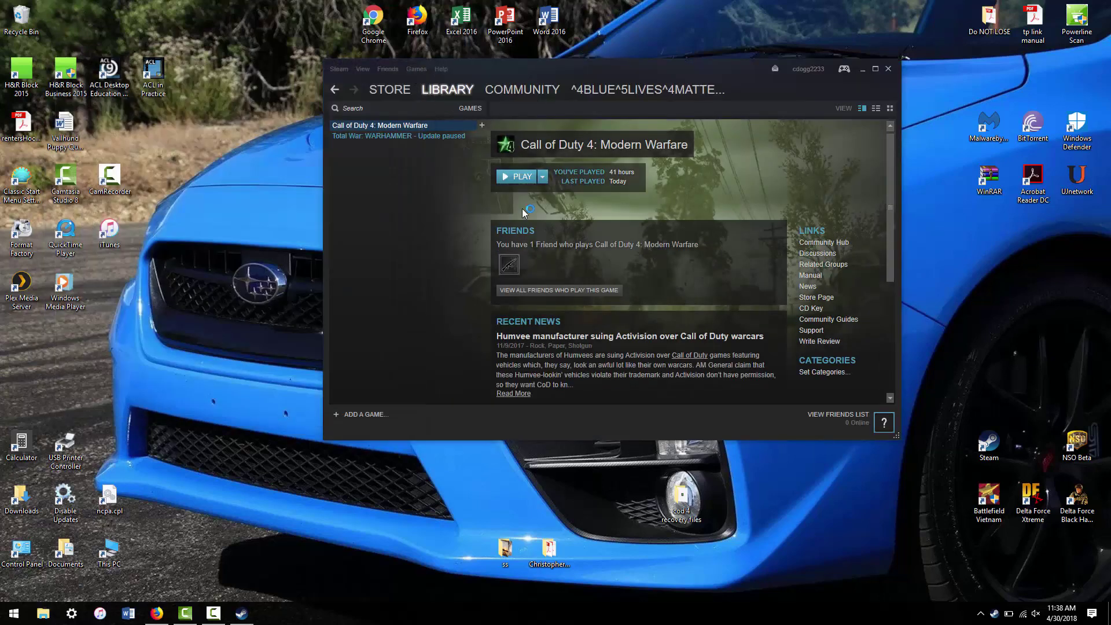
pyautogui.click(510, 179)
pyautogui.click(468, 311)
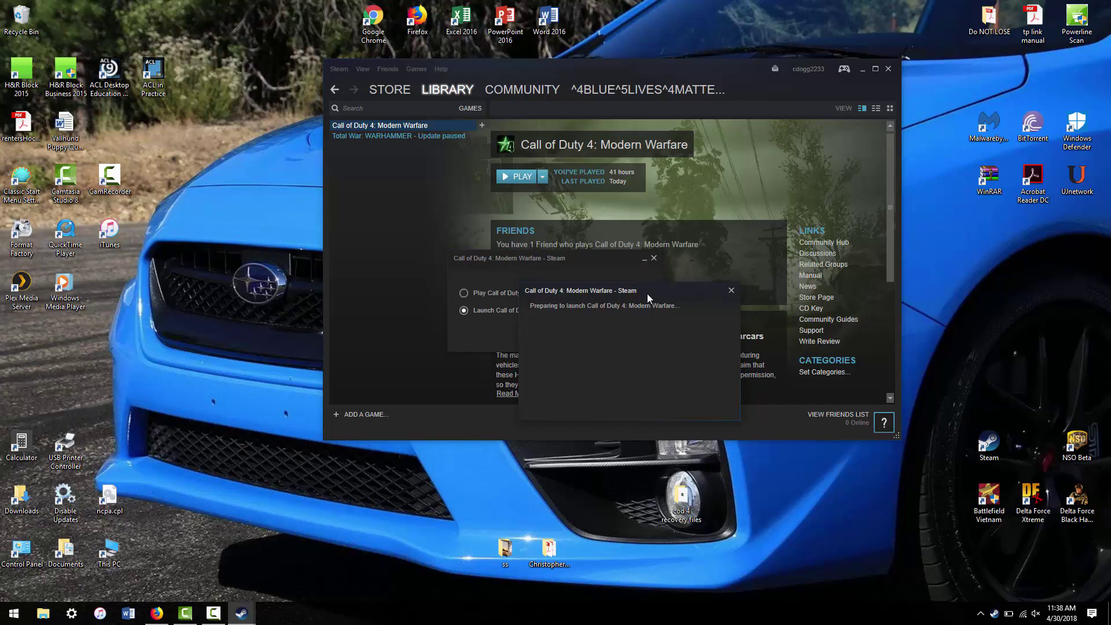
pyautogui.click(732, 290)
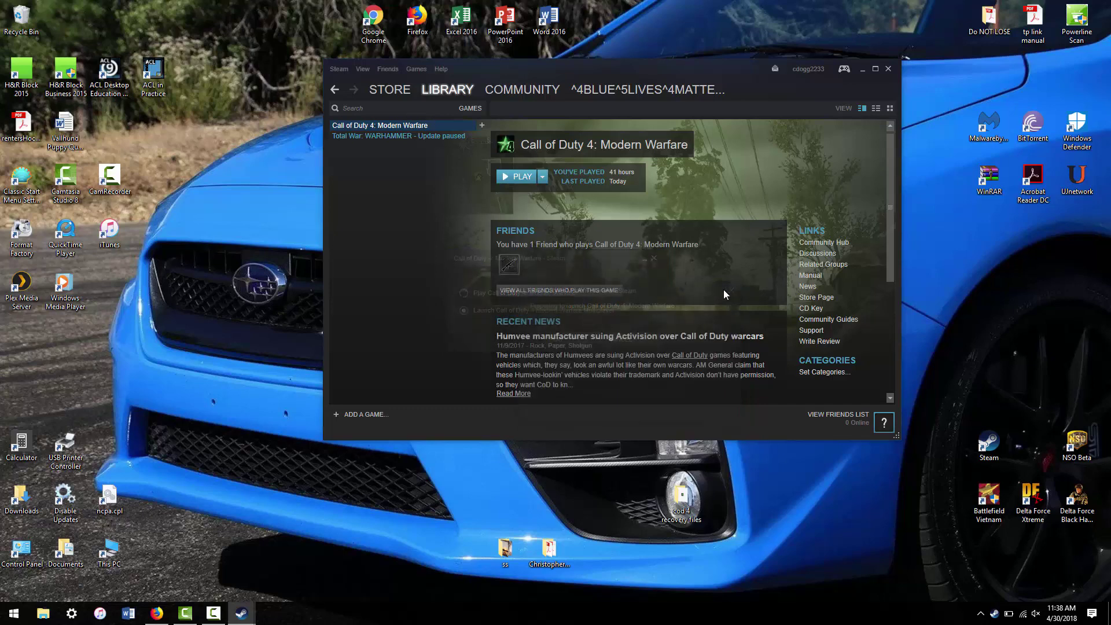
# Launch Call of Duty 4 from the Steam library with the Launch Call of Duty 4 Modern Warfare Multiplayer option.
pyautogui.click(518, 177)
pyautogui.click(464, 310)
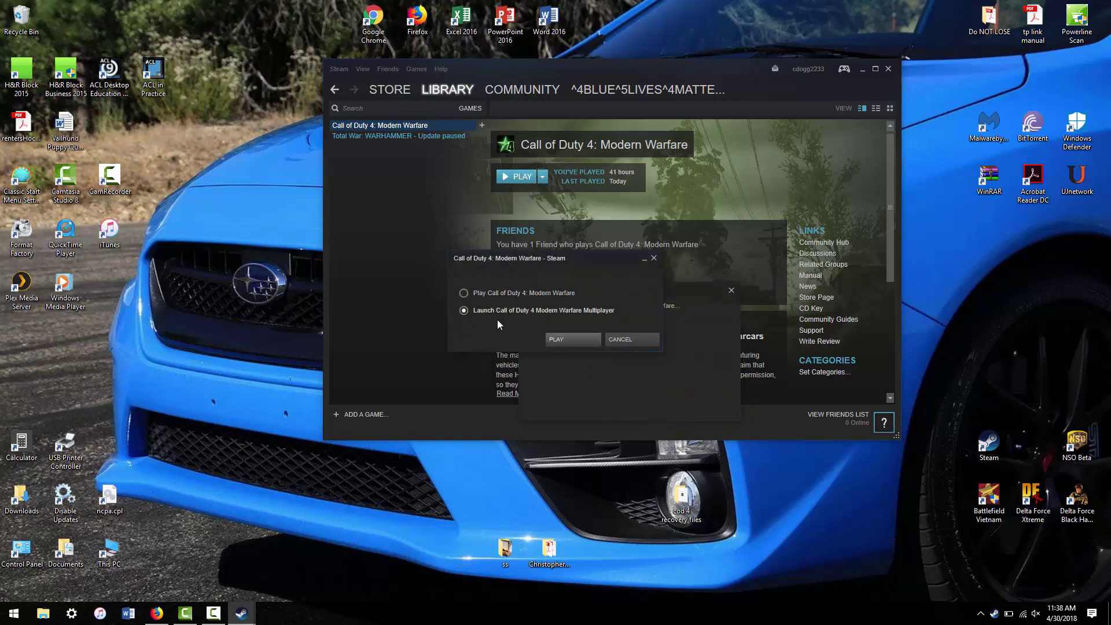
pyautogui.click(563, 341)
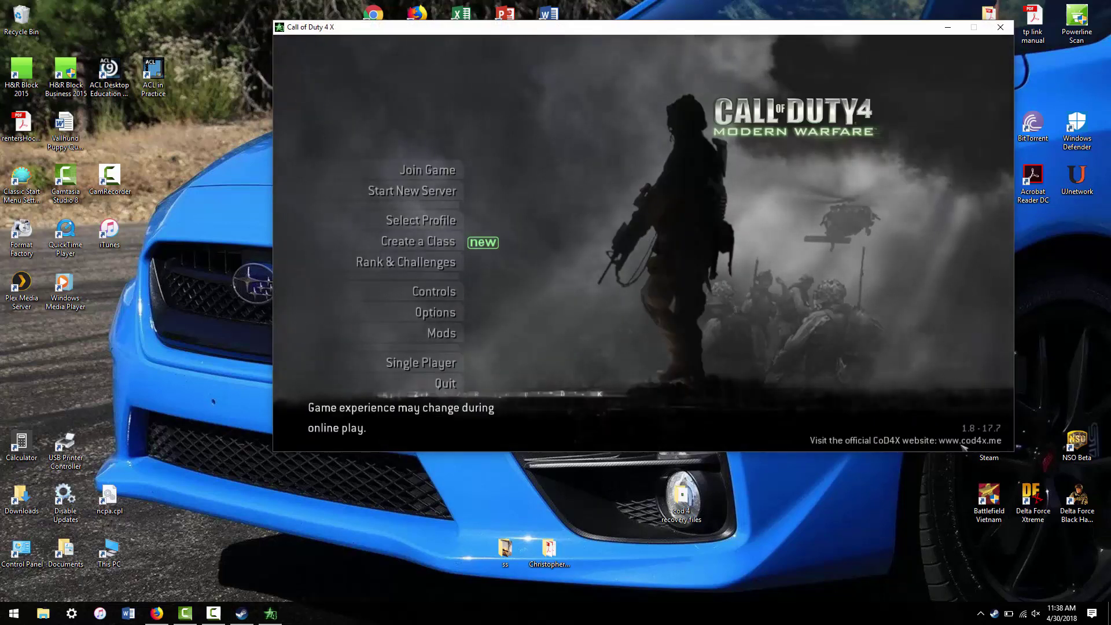
# Open the multiplayer server browser, sort the Internet ATVI servers by type, and join the ZA DOMINATION server.
pyautogui.click(437, 170)
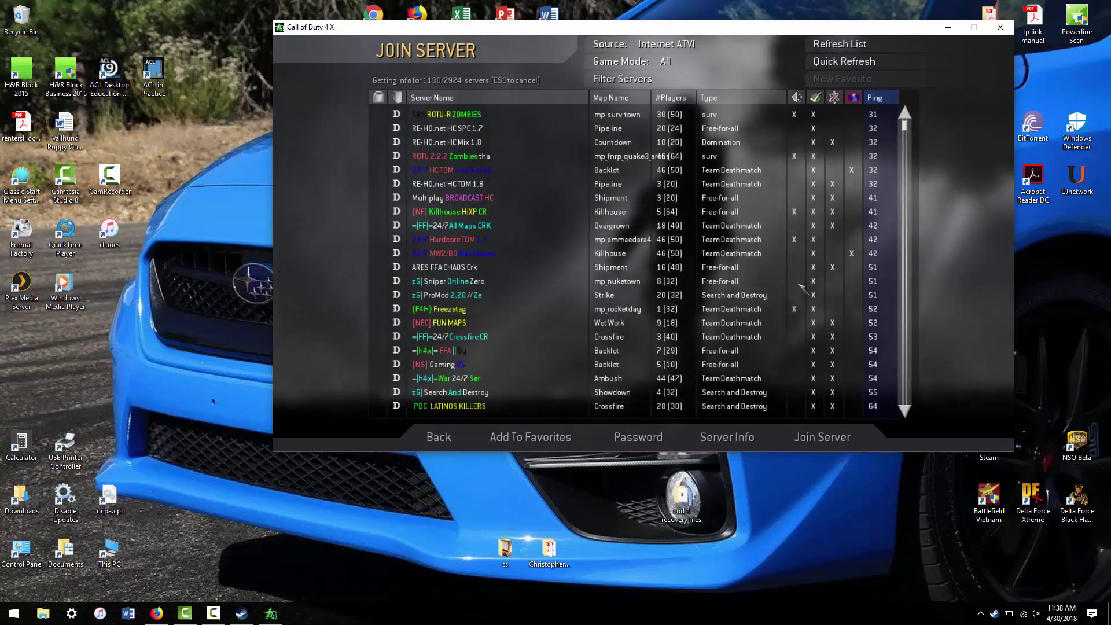
pyautogui.click(723, 101)
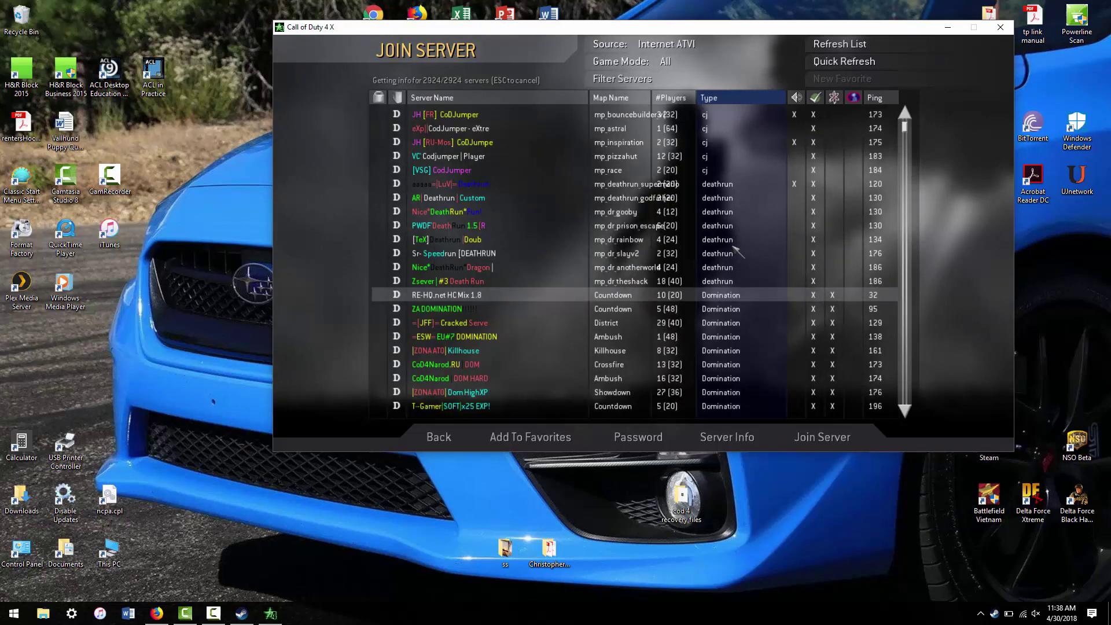
pyautogui.click(428, 313)
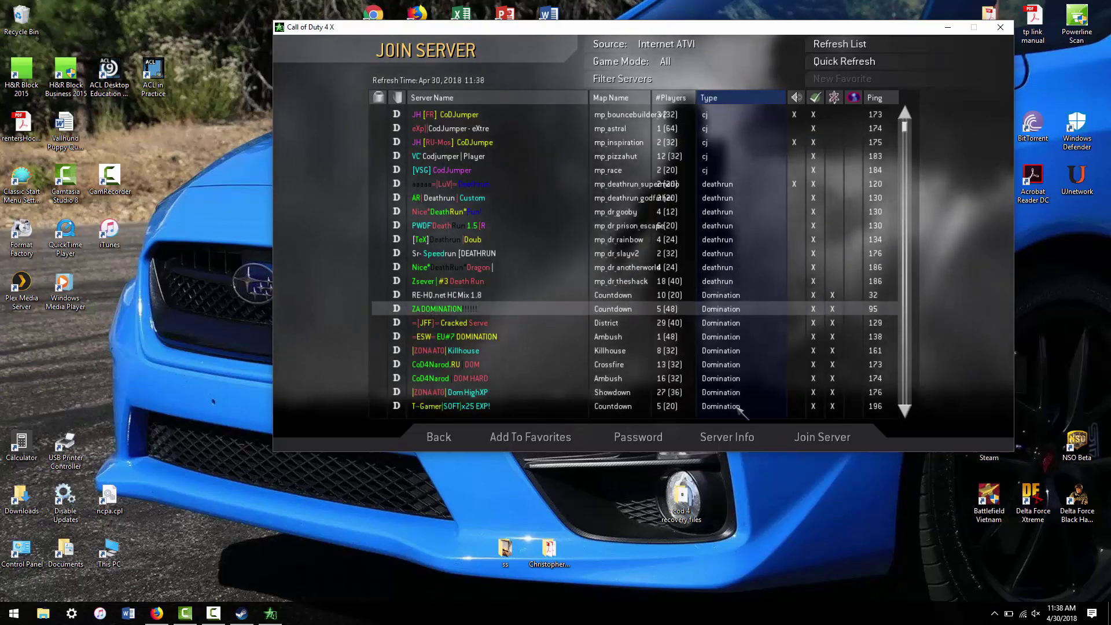
pyautogui.click(816, 439)
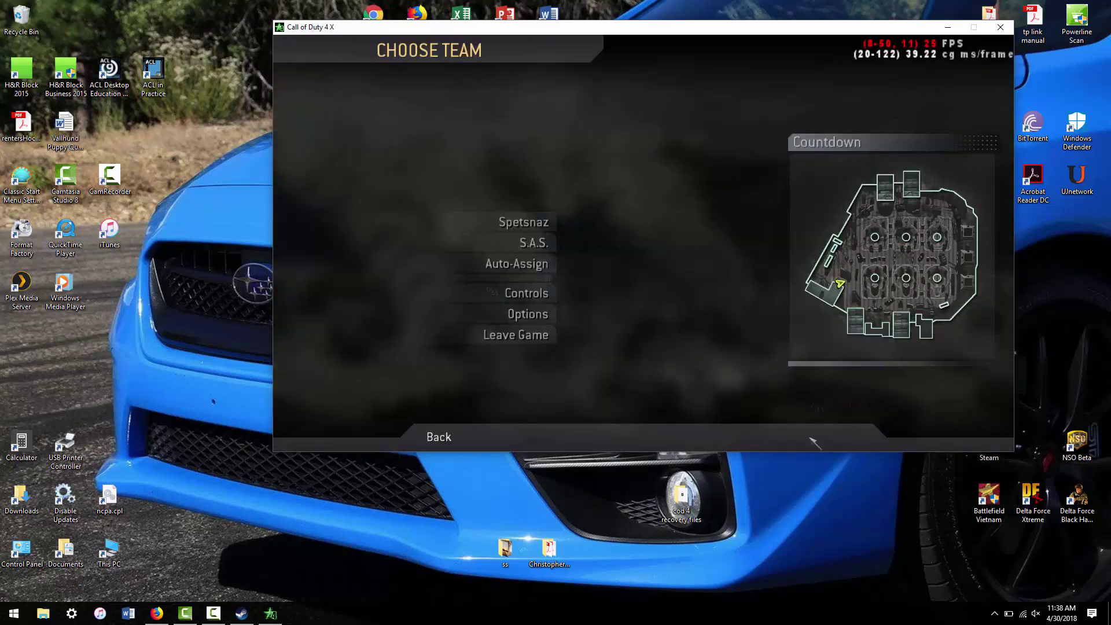
# Leave the match and quit the Steam-launched game, returning to the Steam library.
pyautogui.click(547, 336)
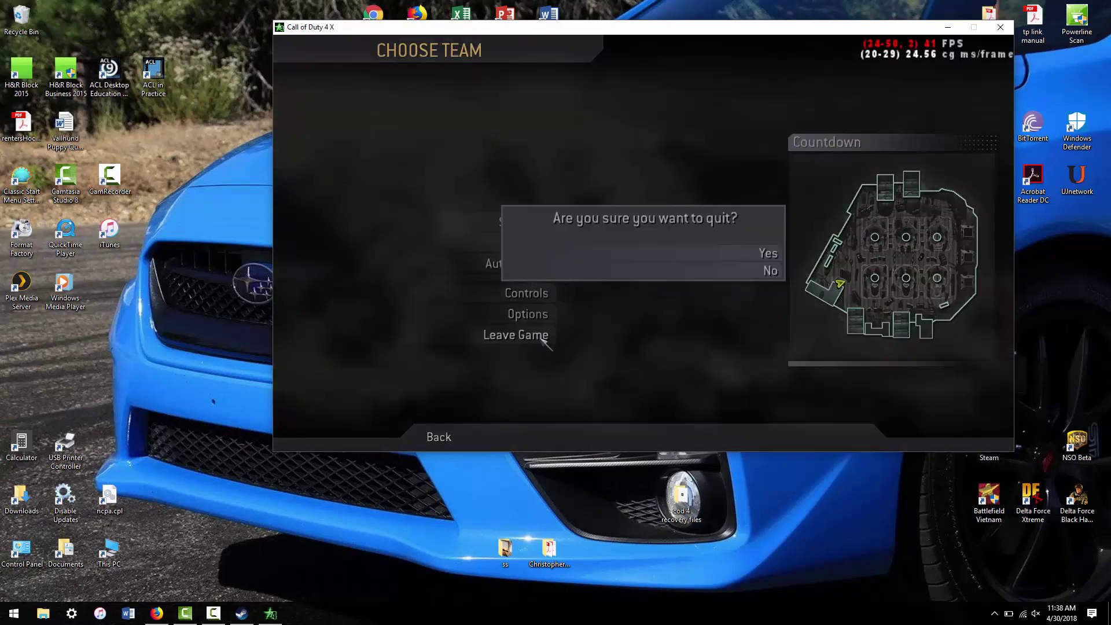
pyautogui.click(729, 253)
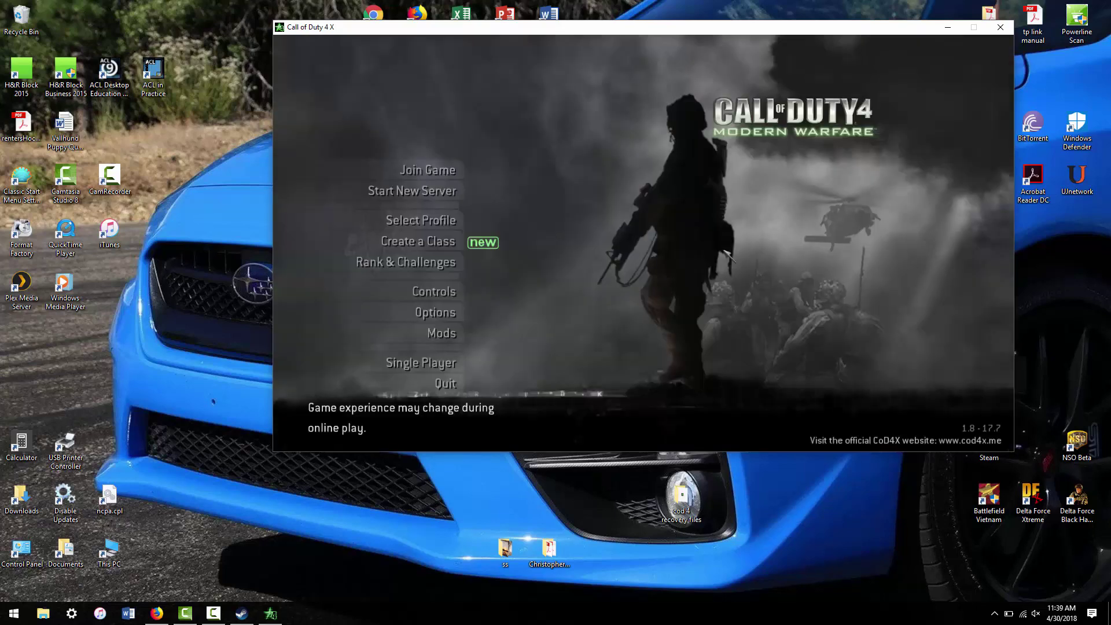
pyautogui.click(445, 383)
pyautogui.click(666, 253)
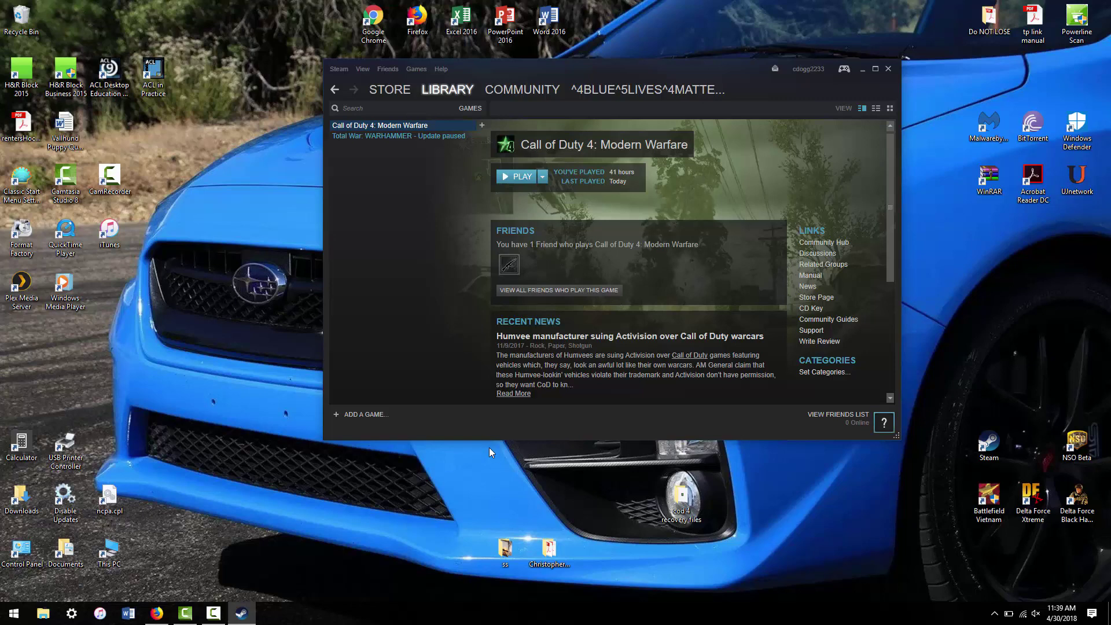
# Review the cod 4 recovery files folder once more, and close both the folder and the Steam window.
pyautogui.doubleClick(683, 499)
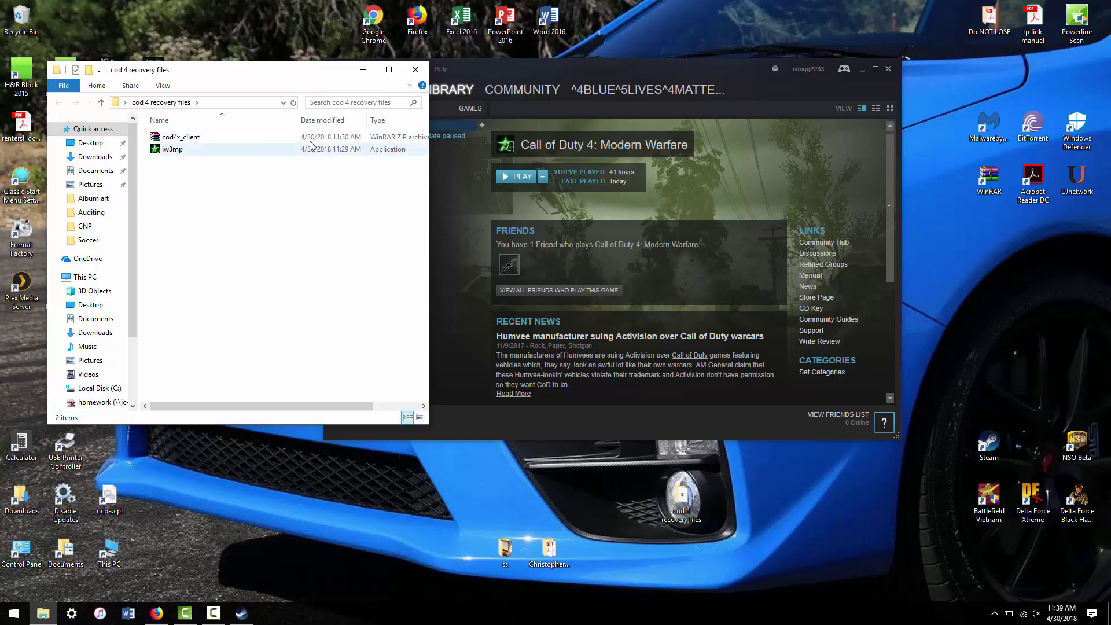
pyautogui.click(421, 73)
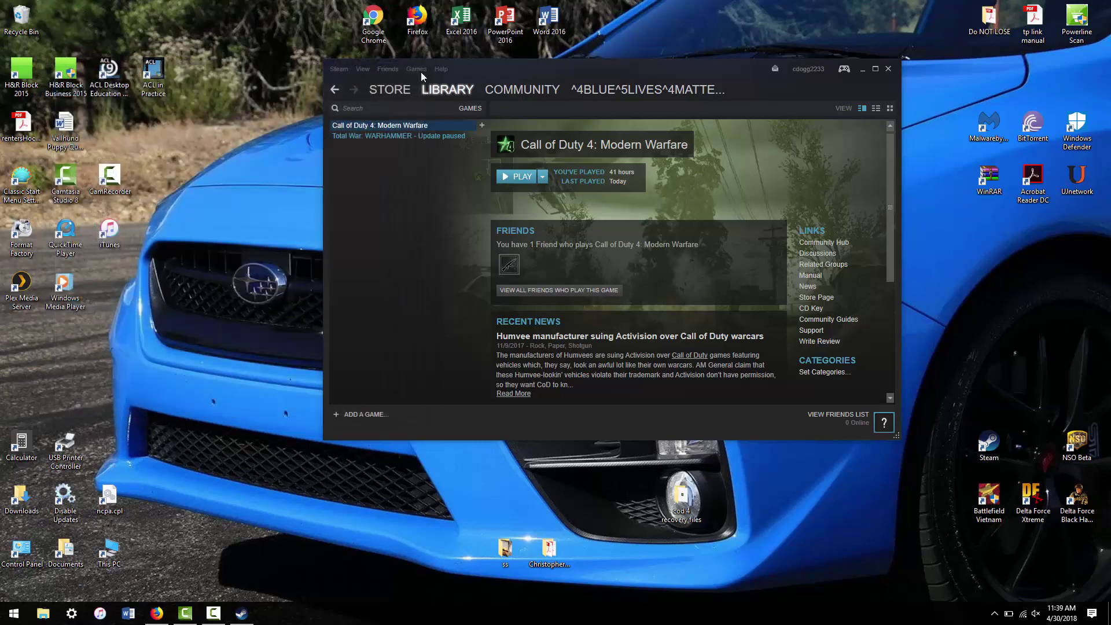
pyautogui.click(890, 71)
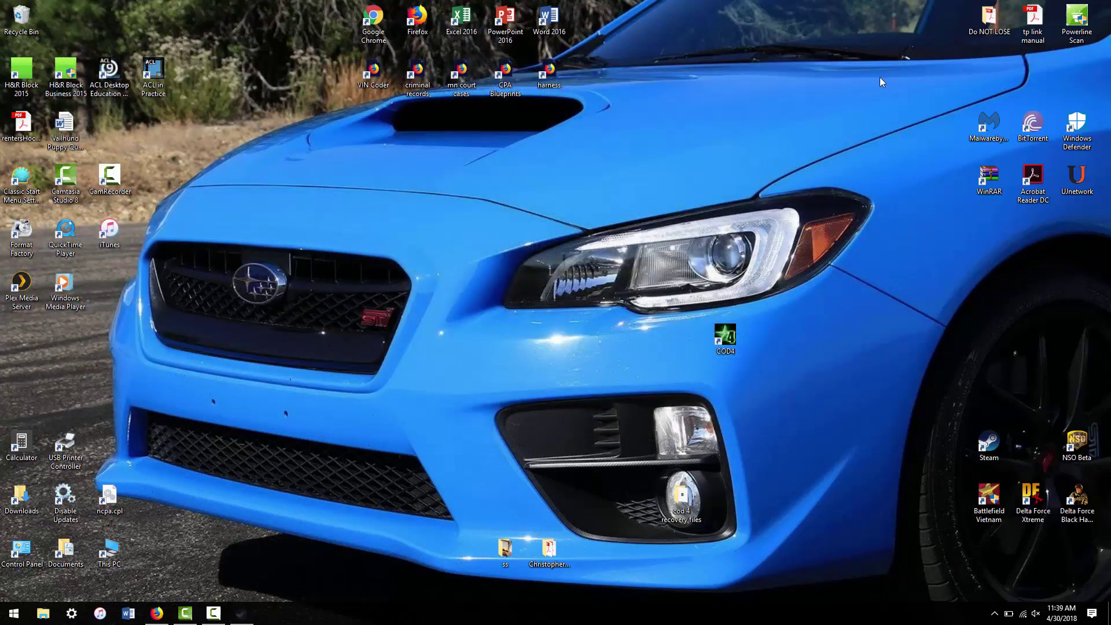
# Move the COD4 desktop shortcut between Steam and NSO Beta, and test it by launching and closing the game.
pyautogui.moveTo(730, 341); pyautogui.dragTo(1030, 447)
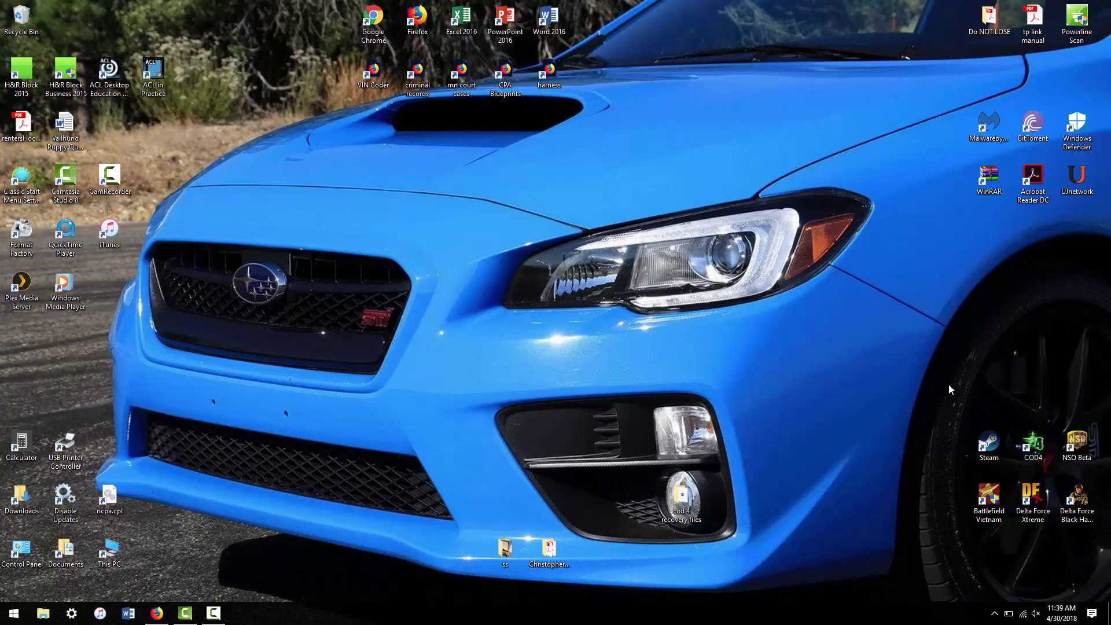
pyautogui.doubleClick(1034, 444)
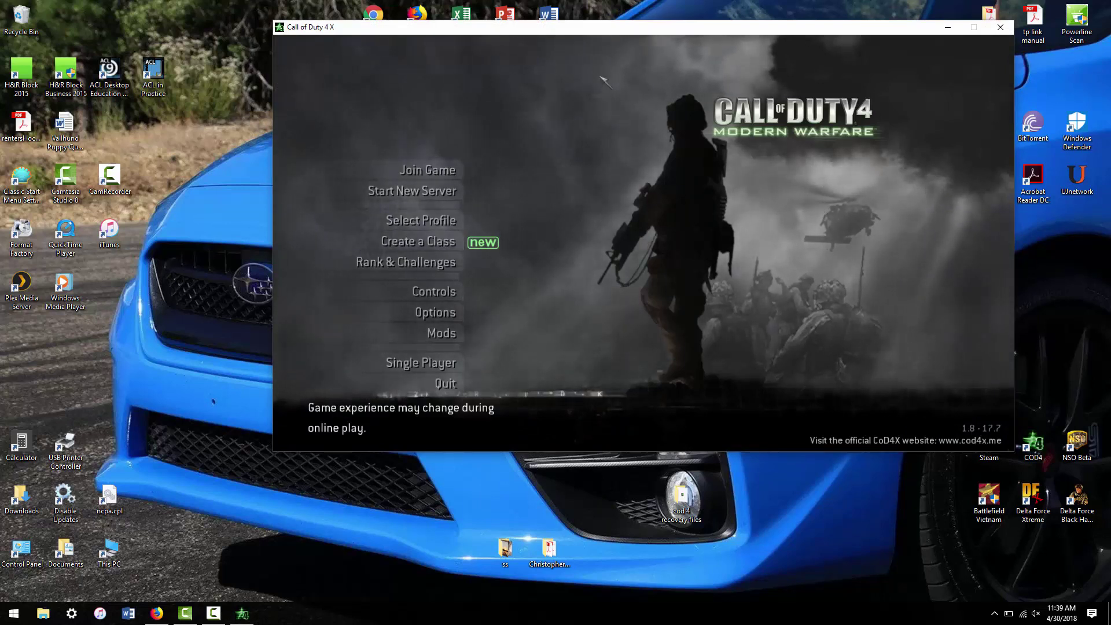
pyautogui.click(1000, 28)
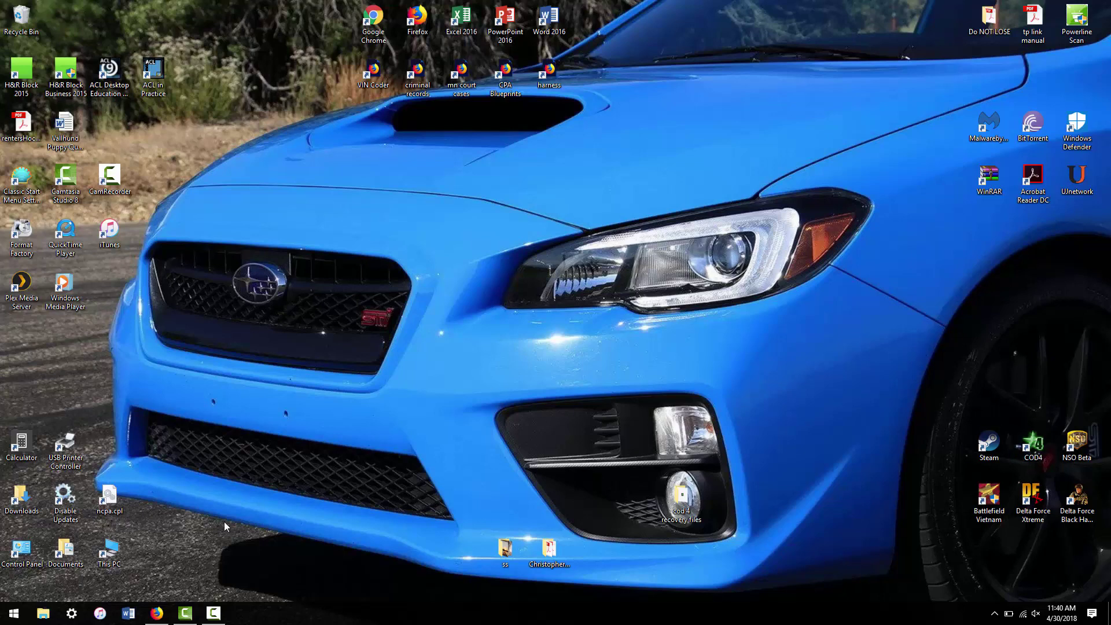
pyautogui.click(213, 613)
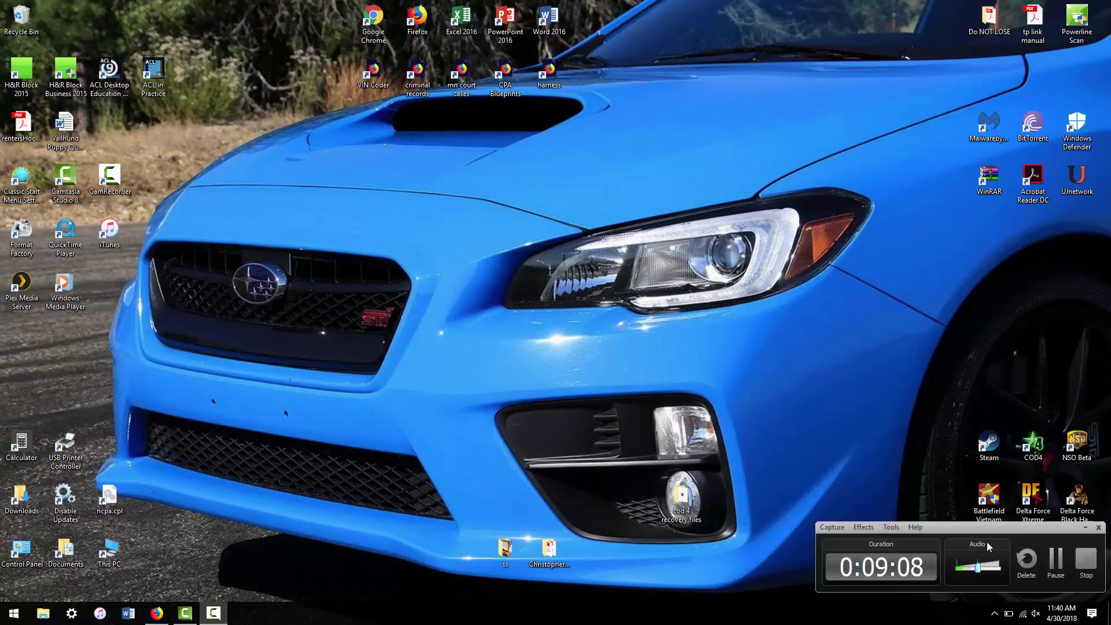